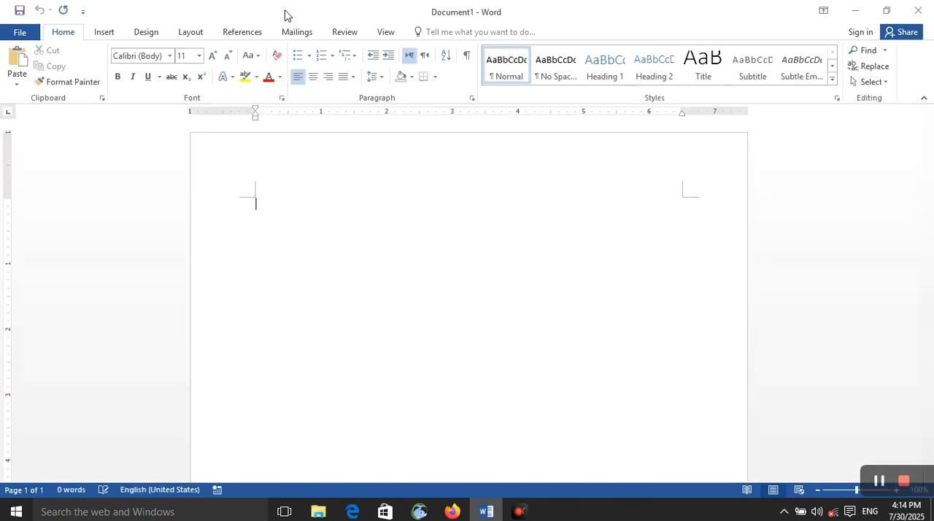
Step: Write "Computer" on the first line of the blank document and format it as a centred Heading 1
click(242, 32)
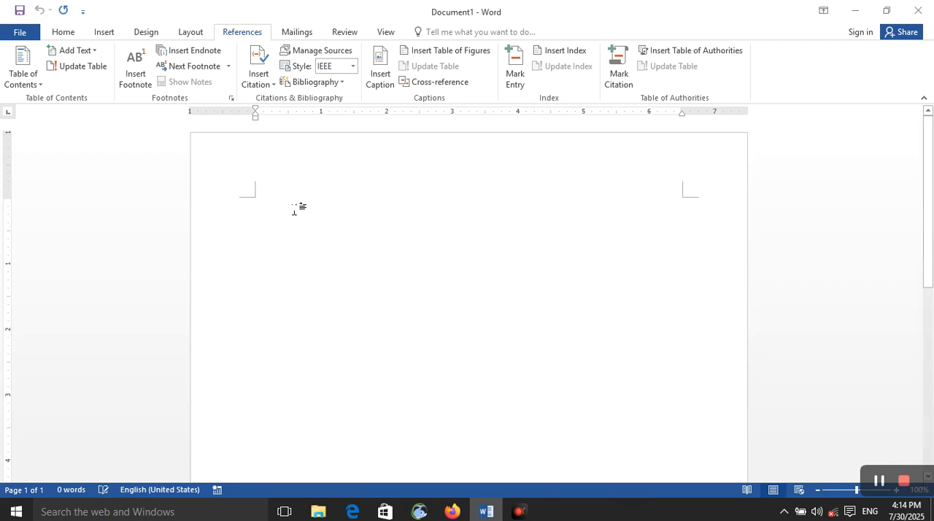
text(comp)
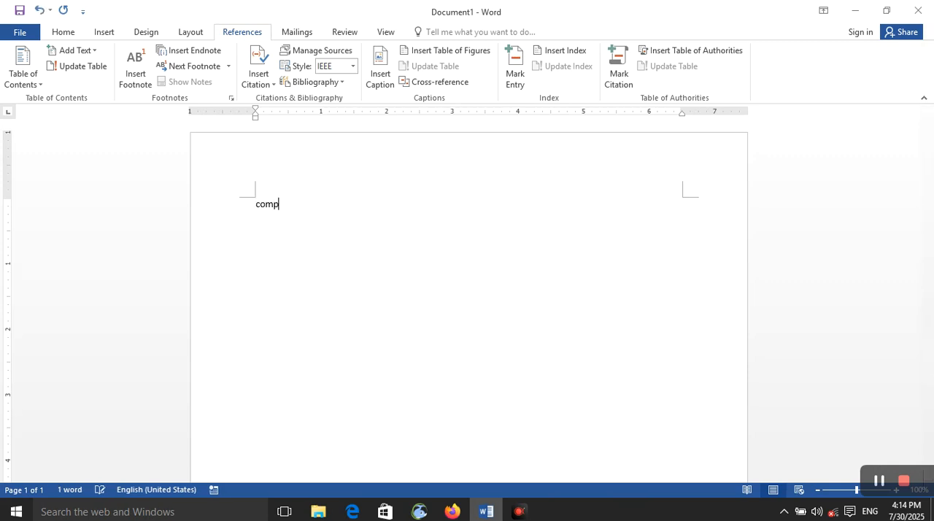
text(uter)
key(ctrl+alt+1)
key(ctrl+e)
Step: Fill the space below the "Computer" heading with sample text generated by =rand(), repeated two more times
key(Return)
text(=rand)
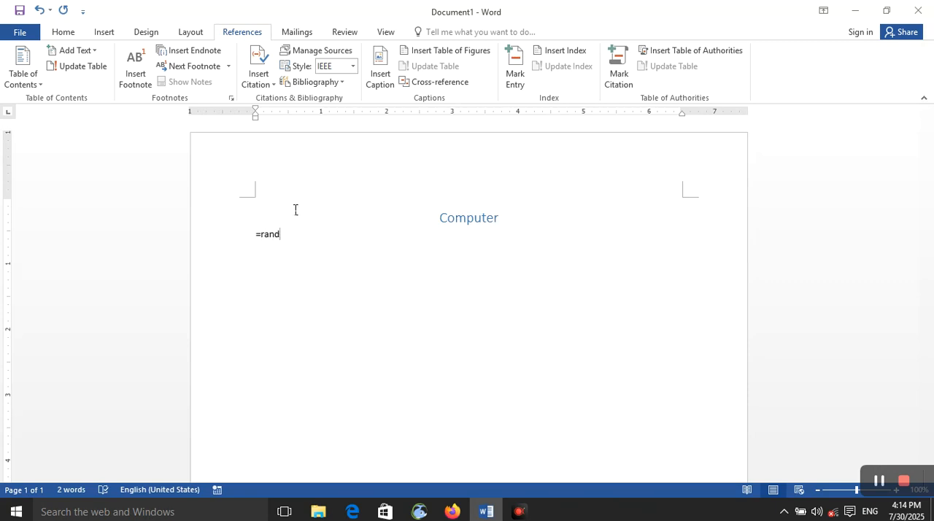
text(())
key(Return)
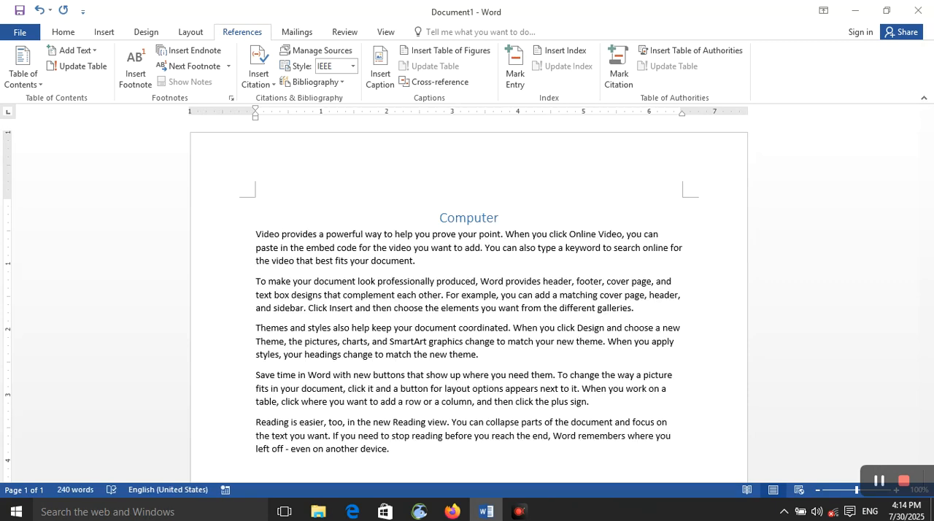
key(F4)
key(F4)
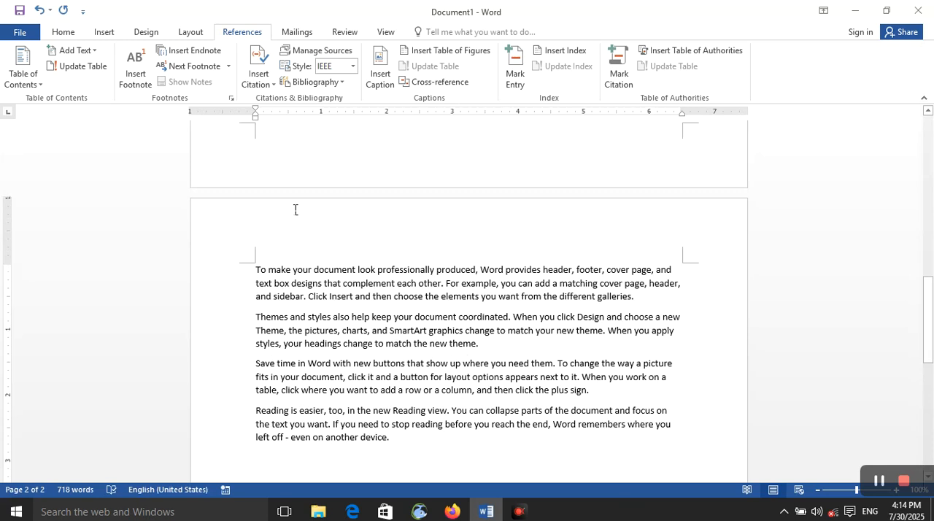
Step: Add the heading "RAM" after the sample text and format it as a centred Heading 1
text(RAM)
key(ctrl+alt+1)
key(ctrl+e)
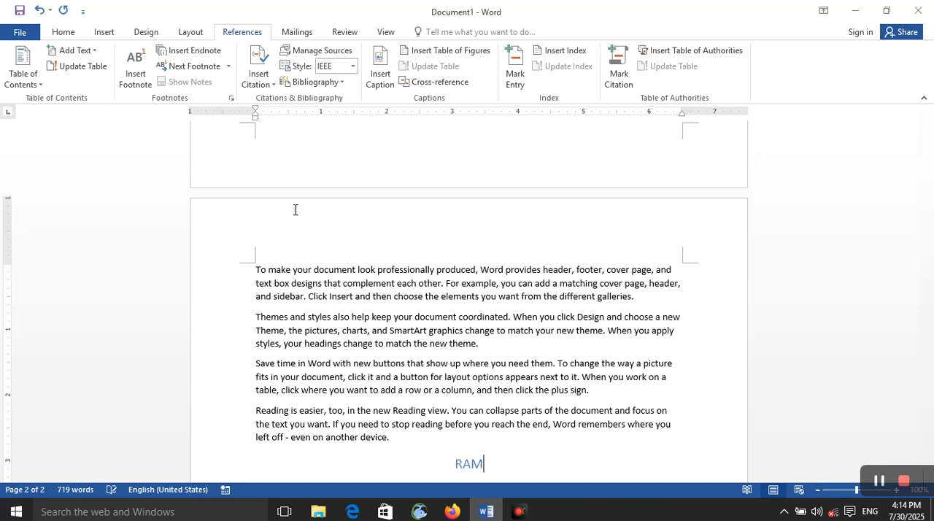
Step: Generate sample text with =rand() below the "RAM" heading and repeat it two more times
key(Return)
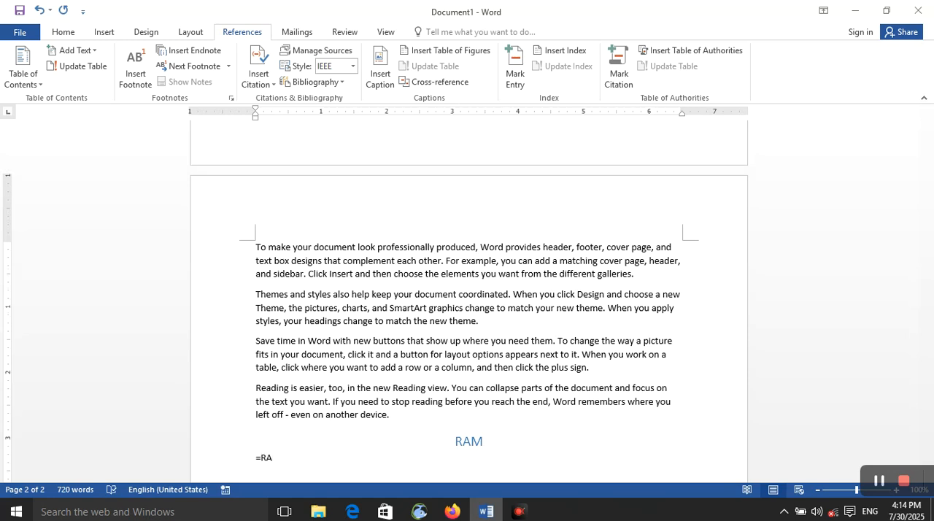
text(=rand())
key(Return)
key(F4)
key(F4)
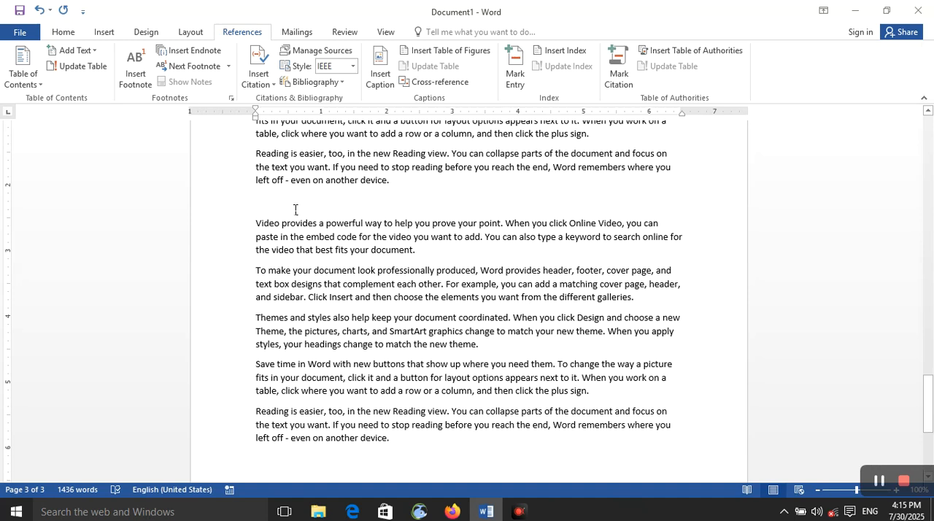
key(alt+F4)
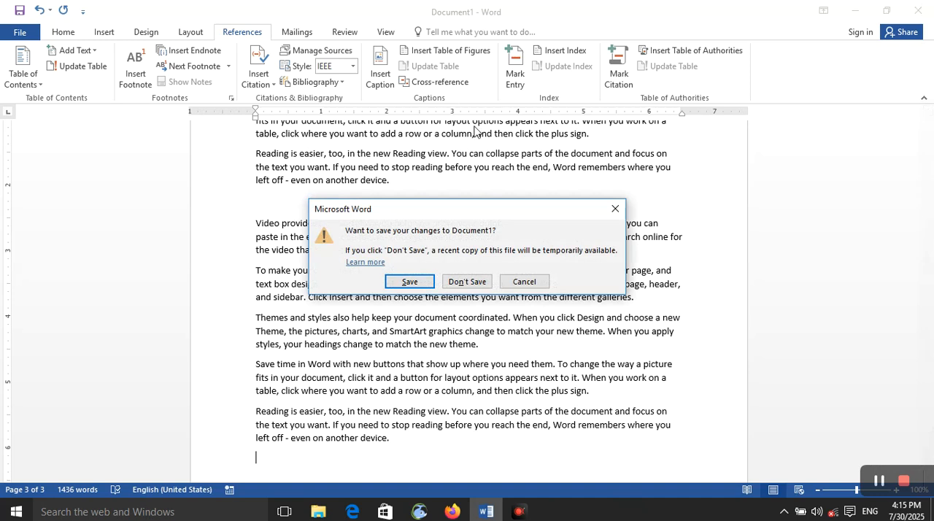
click(614, 208)
key(Return)
Step: Add the heading "Word" at the end of the document and format it as a centred Heading 1
text(word)
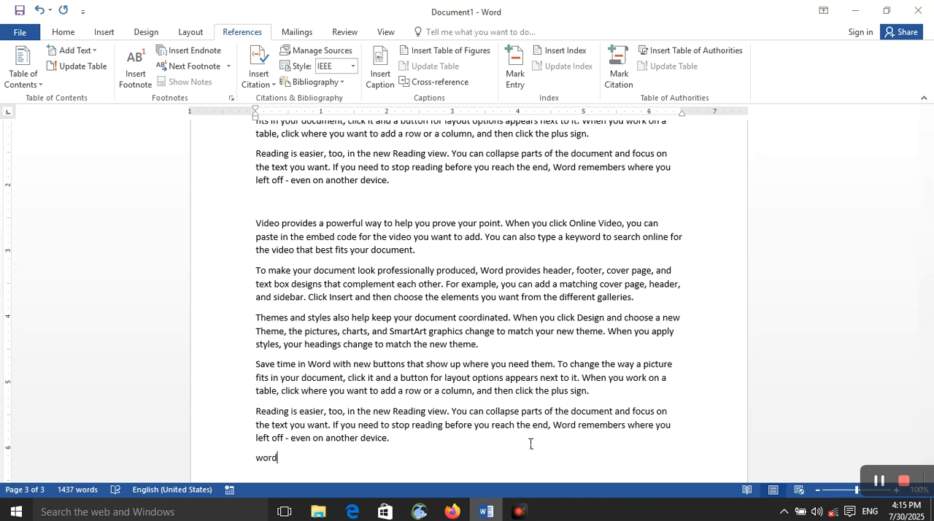
key(ctrl+alt+1)
key(ctrl+e)
Step: Generate one block of sample text with =rand() below the "Word" heading
key(Return)
text(=rand)
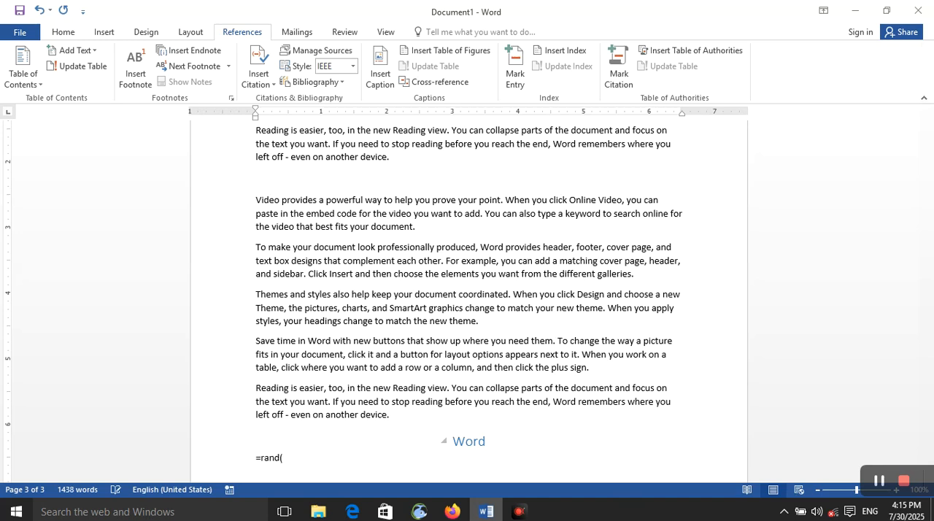
text(())
key(Return)
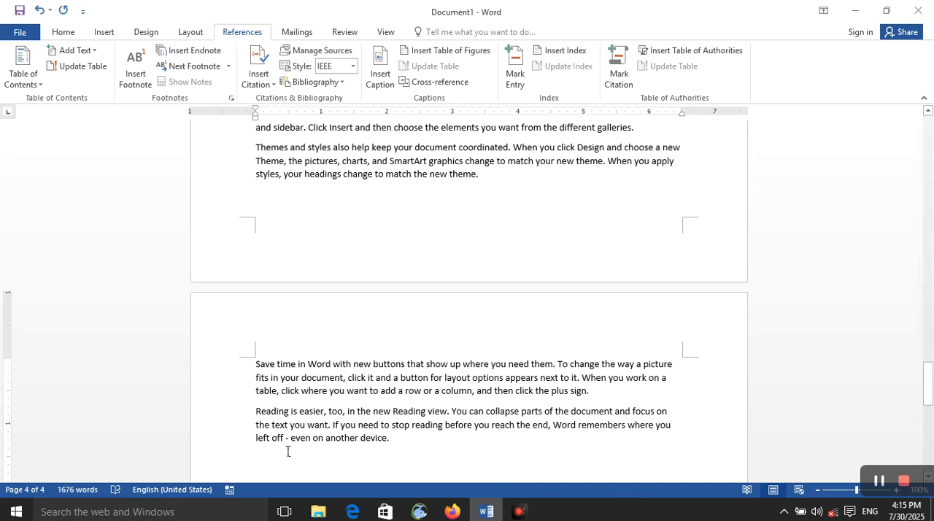
Step: Mark "produced, Word" in the second paragraph under the "Computer" heading as a current-page index entry
scroll(390, 433, up, 20)
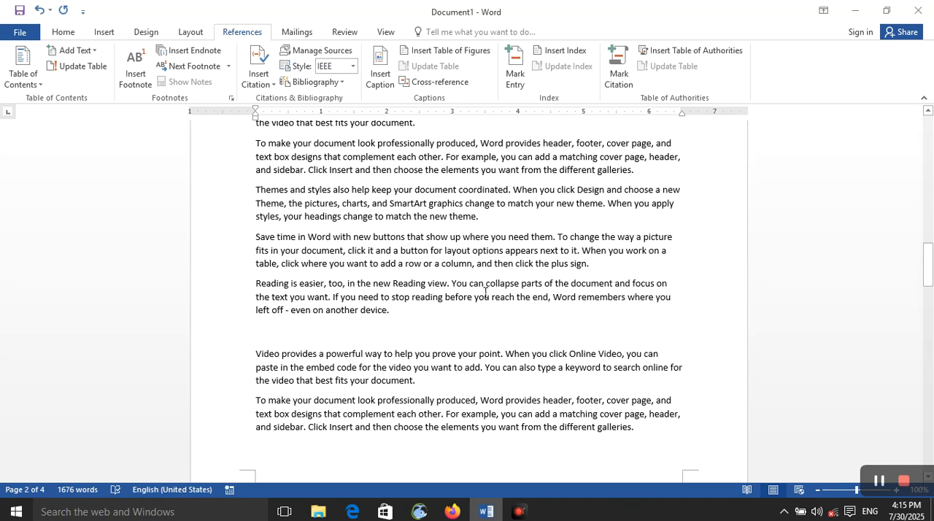
scroll(485, 292, up, 3)
scroll(476, 232, up, 3)
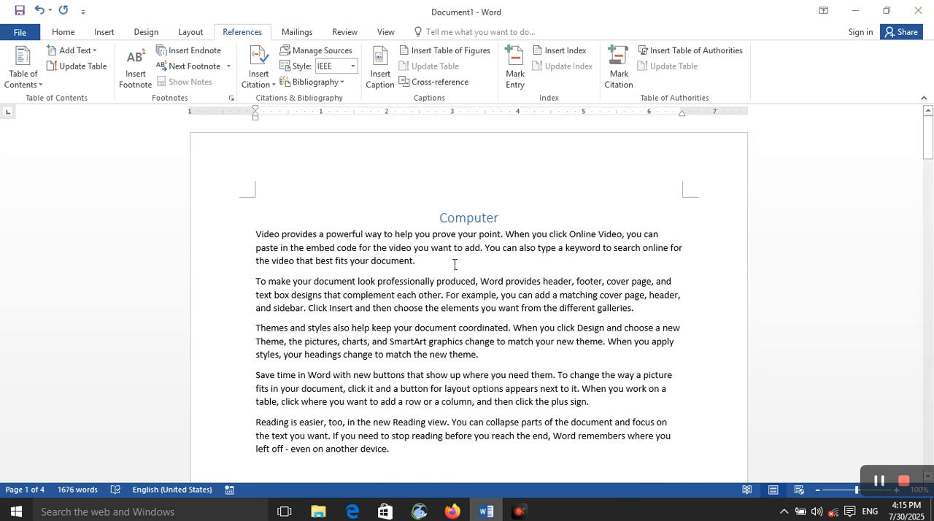
drag(437, 281, 505, 282)
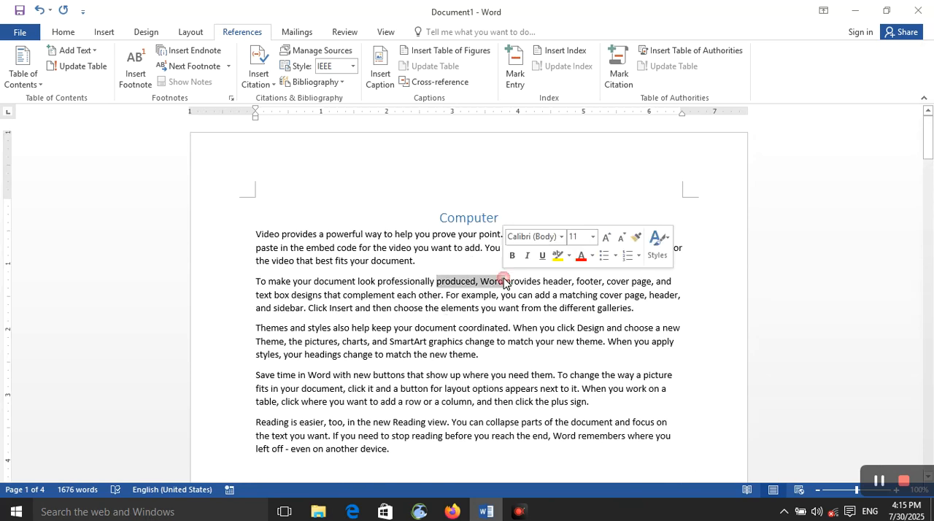
click(517, 79)
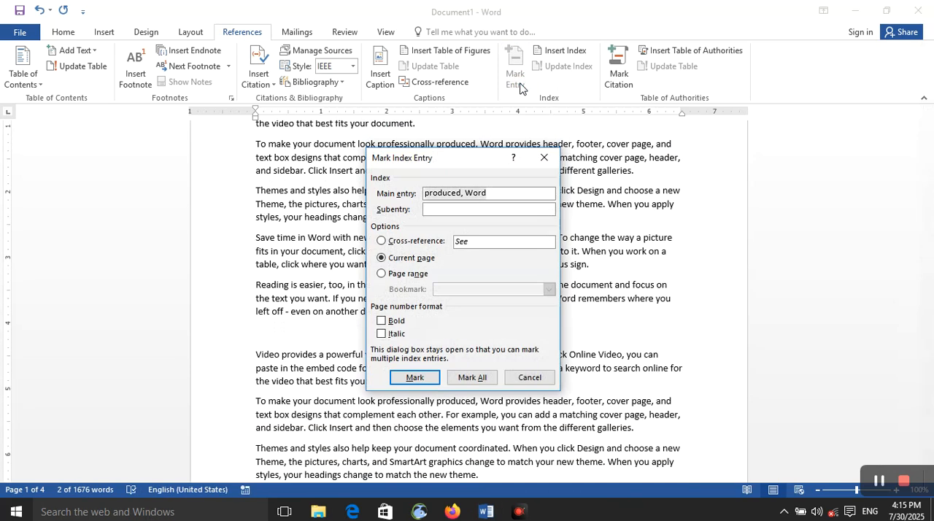
click(417, 381)
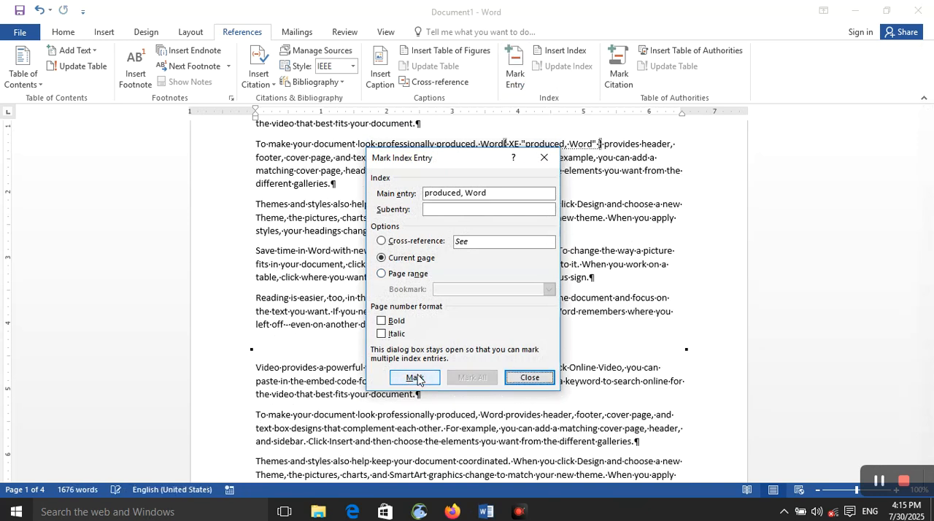
Step: Mark "professionally produced" on page 2, above the "RAM" heading, as a current-page index entry
drag(453, 159, 606, 152)
scroll(402, 278, down, 5)
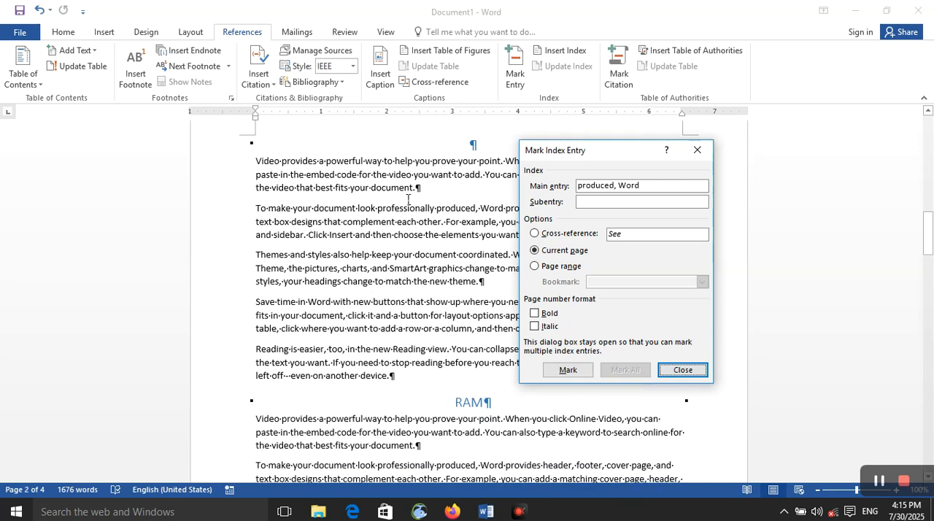
click(379, 209)
triple_click(447, 210)
click(394, 210)
drag(378, 210, 476, 210)
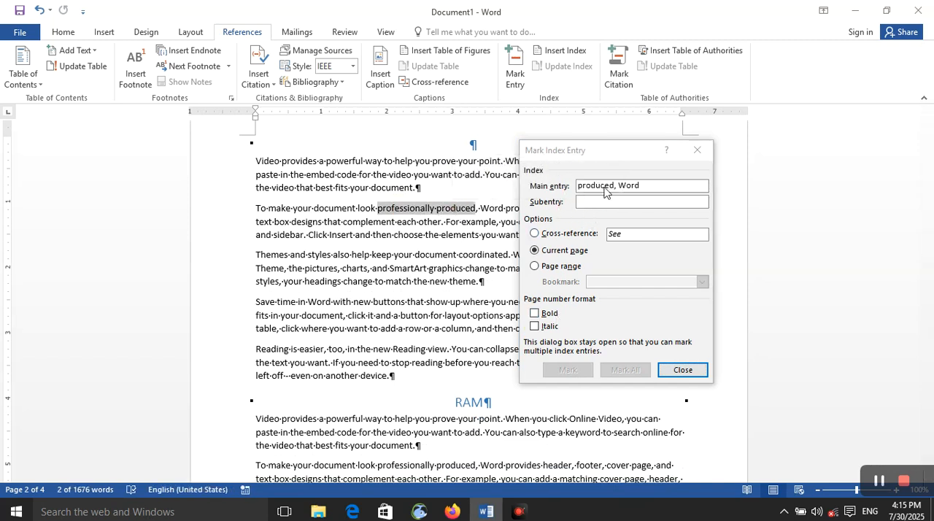
click(604, 187)
click(568, 370)
Step: Mark "new Reading view" on page 2, below the "RAM" heading, as a current-page index entry
scroll(404, 254, down, 5)
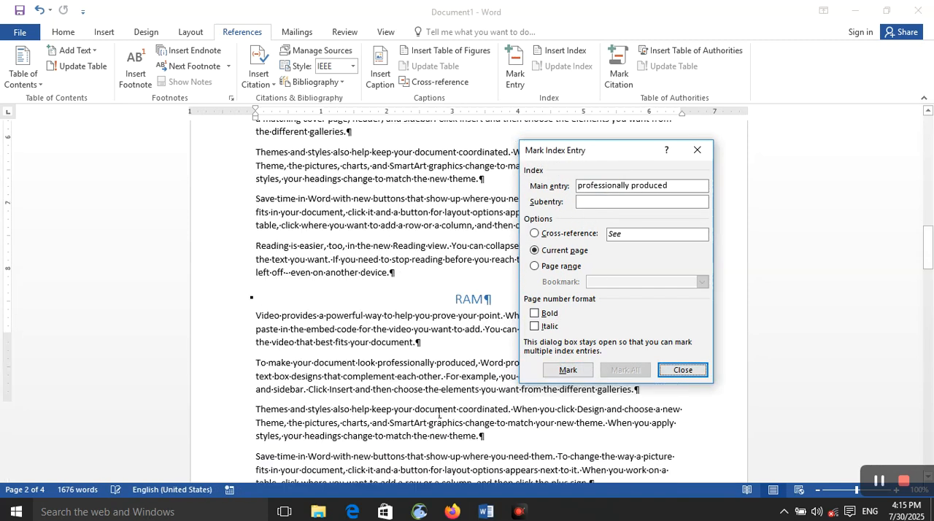
click(362, 227)
drag(373, 227, 447, 227)
click(600, 326)
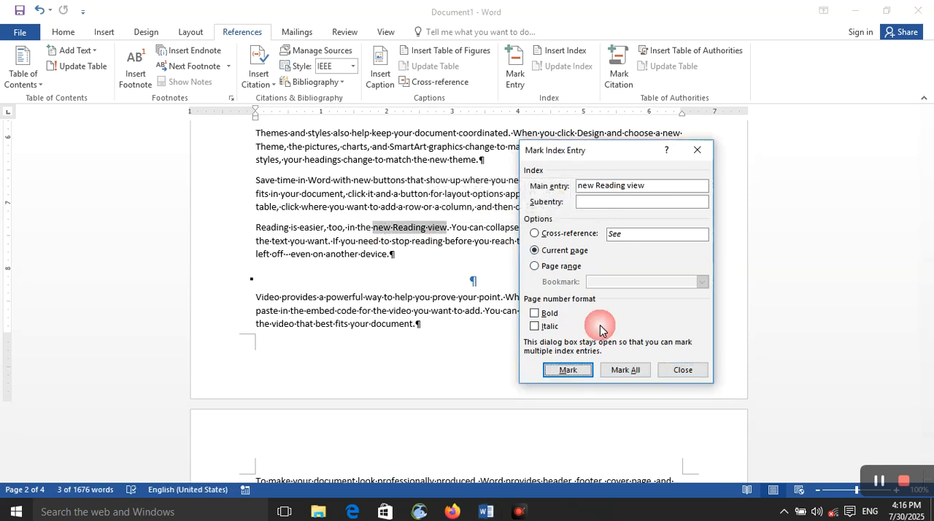
click(568, 370)
Step: Mark "complement each othe" in the second paragraph under the "Word" heading as a current-page index entry
scroll(412, 378, down, 2)
drag(379, 270, 440, 270)
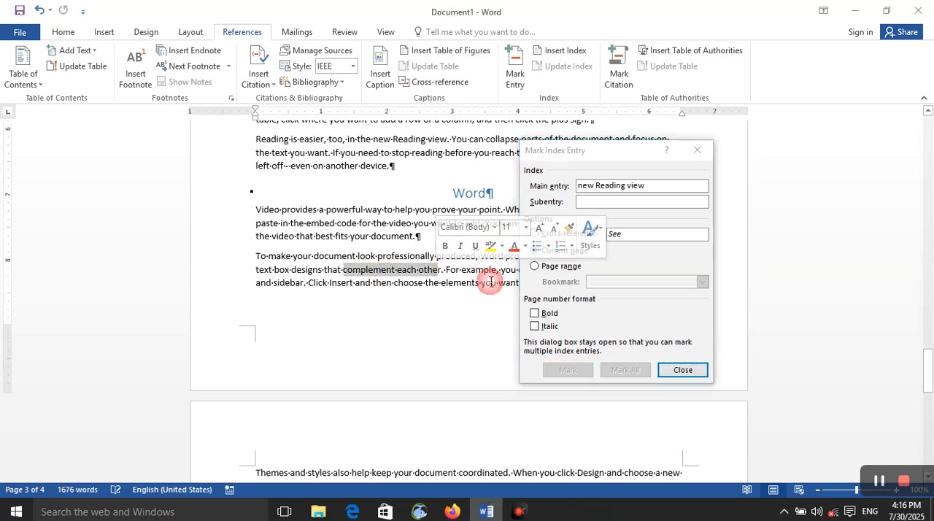
click(605, 208)
click(577, 371)
Step: Insert an indented two-column index in the From template format on the empty paragraph at the document's end
scroll(443, 384, down, 6)
scroll(443, 384, up, 6)
click(409, 382)
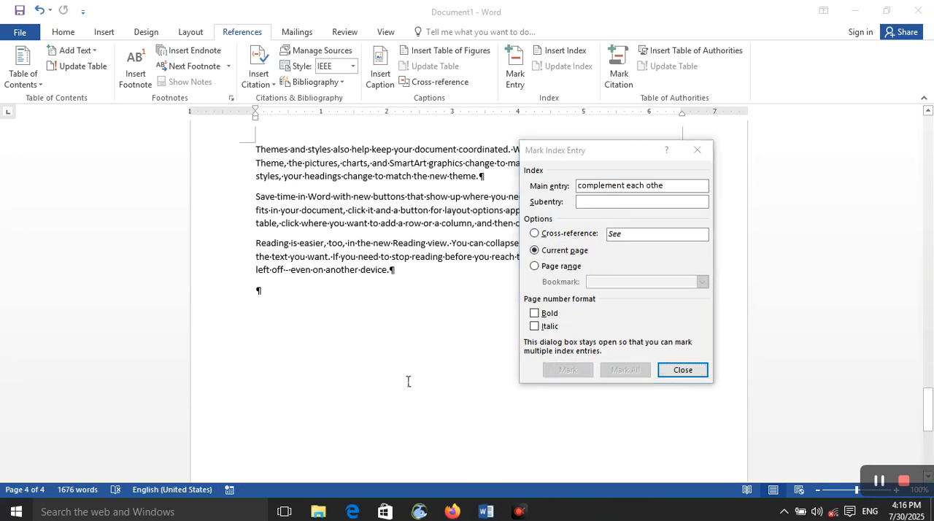
click(690, 374)
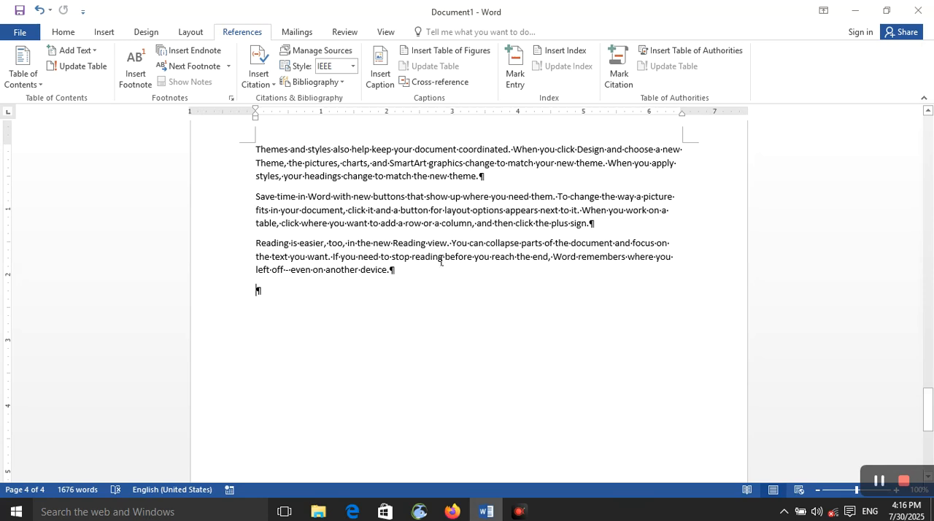
click(551, 51)
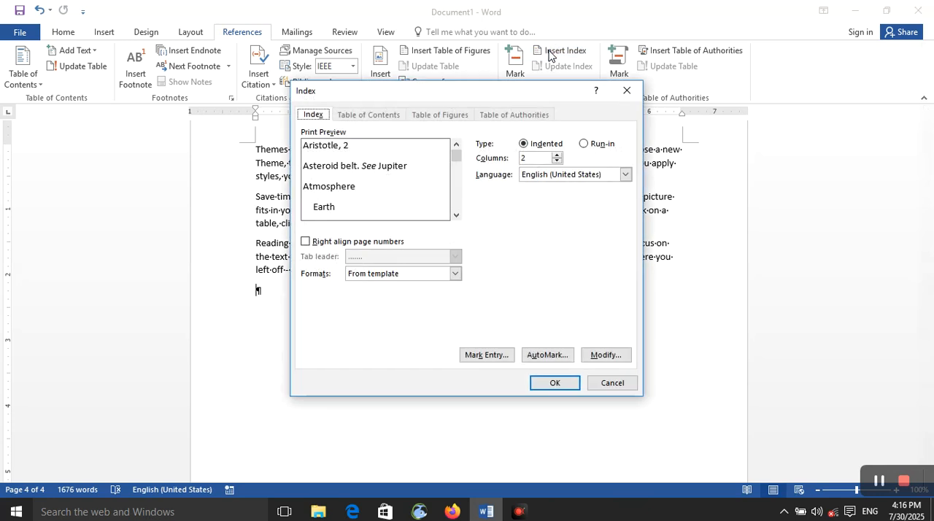
click(553, 378)
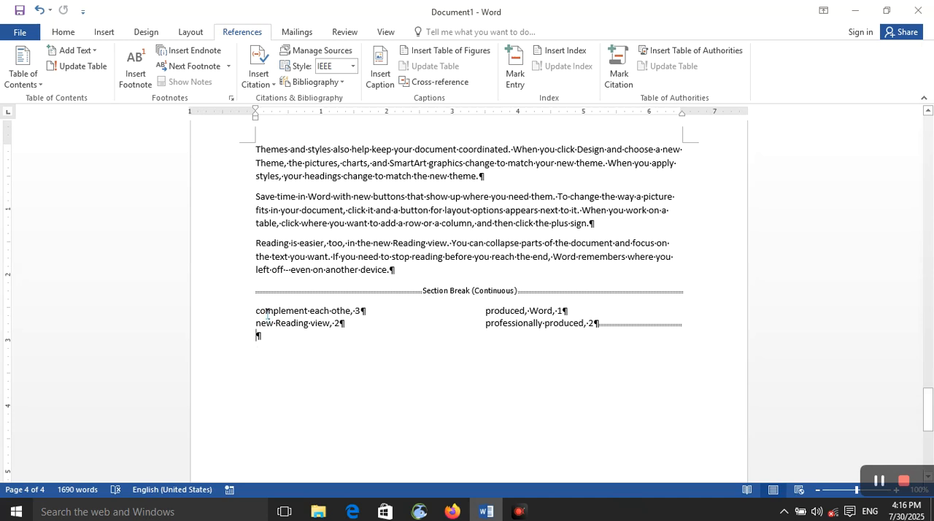
Step: Examine the inserted index's entries and the page number listed beside each one
double_click(363, 311)
double_click(338, 323)
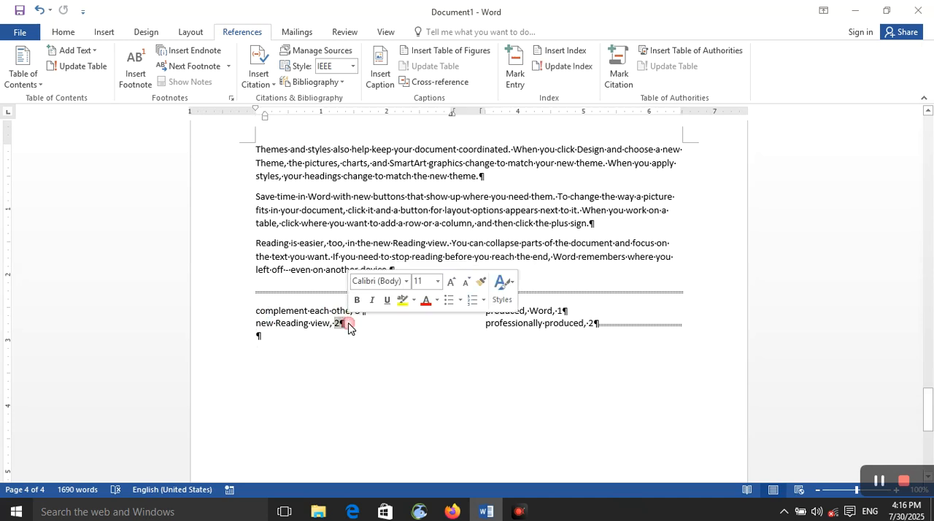
click(487, 326)
double_click(560, 311)
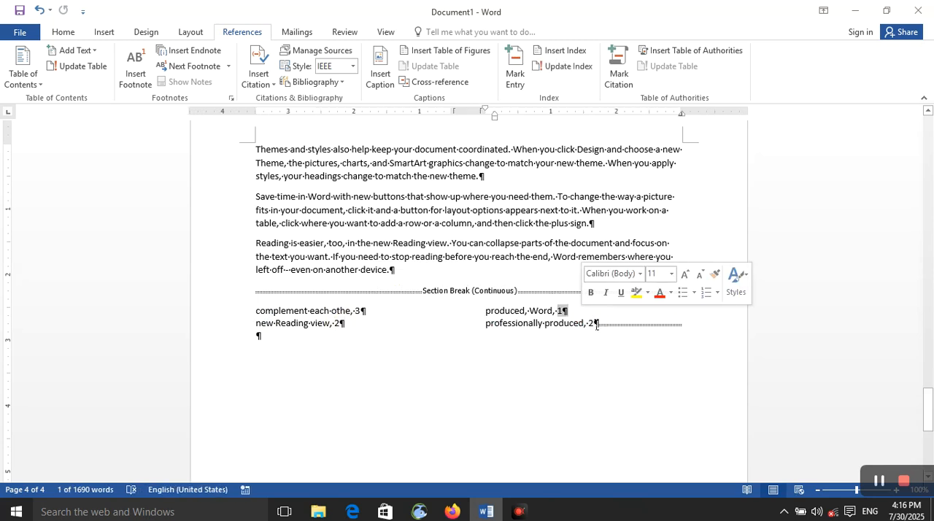
click(599, 325)
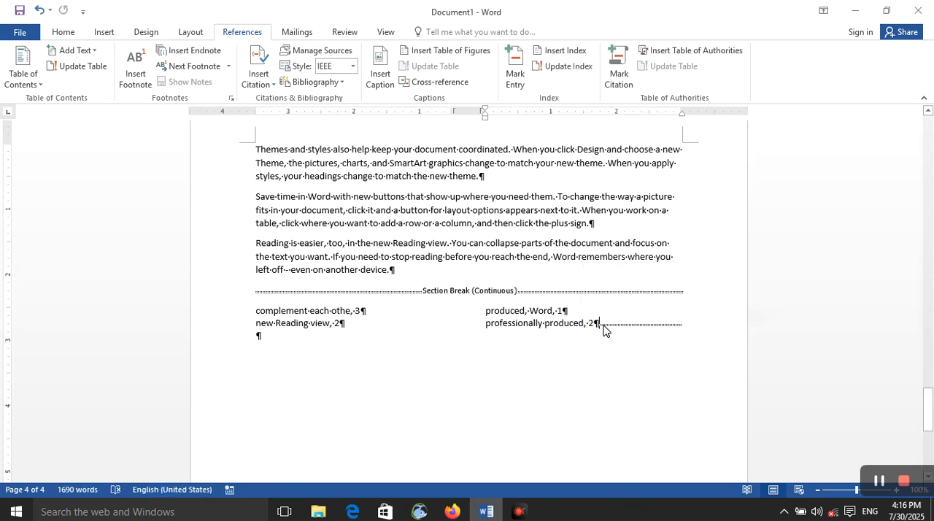
double_click(603, 326)
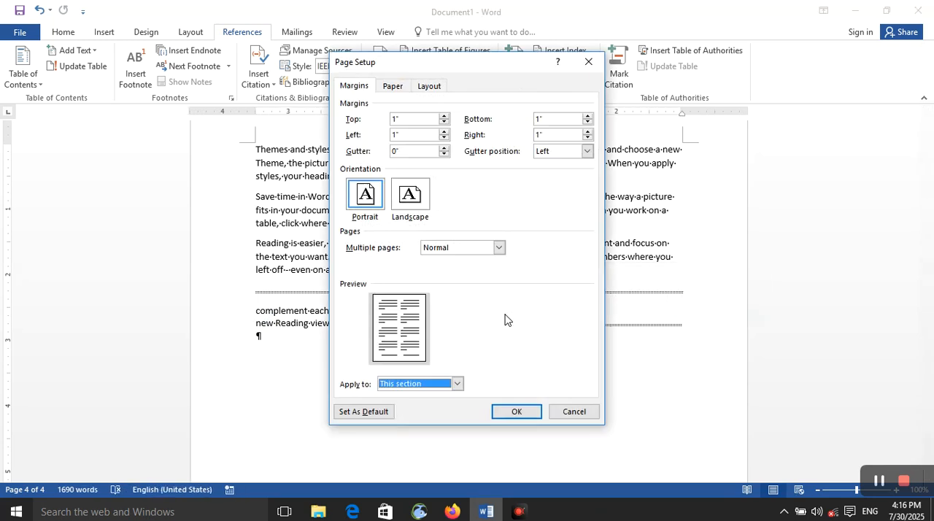
click(589, 61)
click(438, 290)
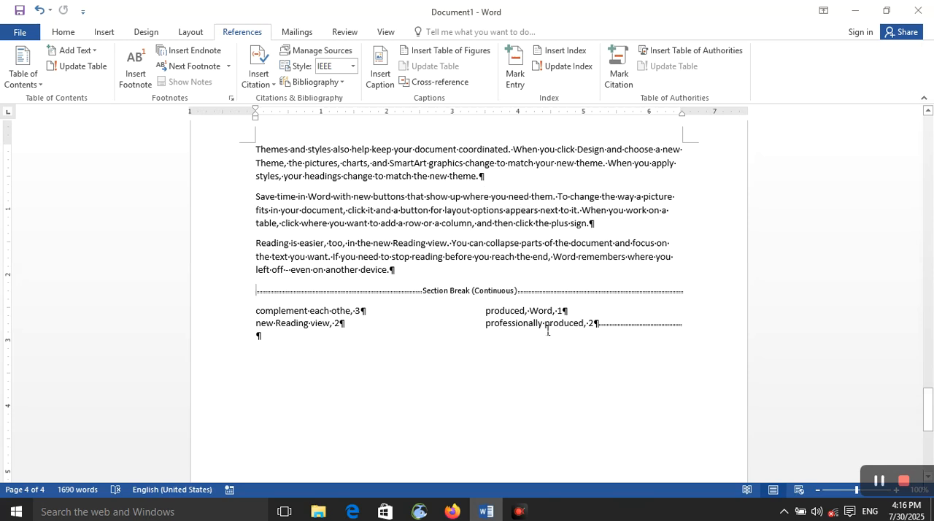
drag(476, 330, 534, 275)
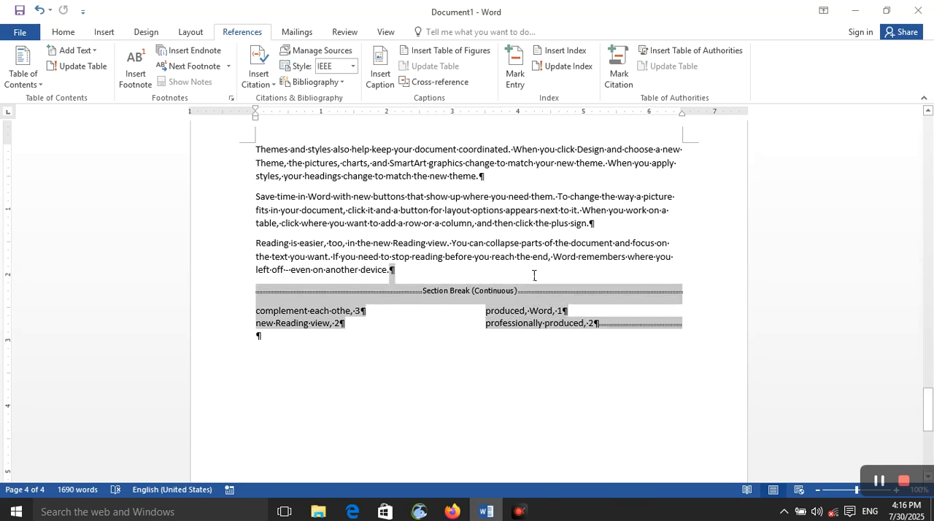
click(517, 320)
drag(690, 345, 423, 294)
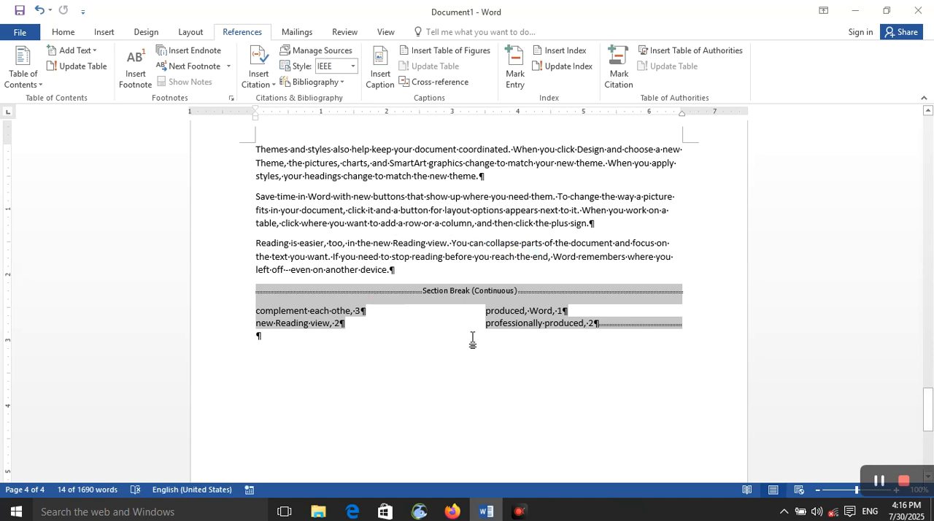
click(599, 259)
Step: Mark "choose the elements" in a second filler paragraph on page 3 as a current-page index entry
scroll(457, 302, up, 8)
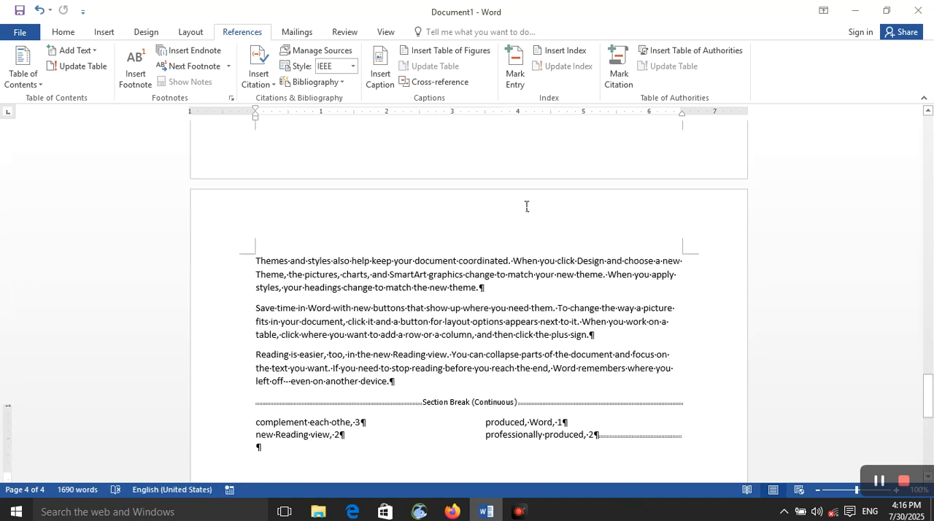
scroll(442, 254, up, 8)
drag(400, 361, 471, 358)
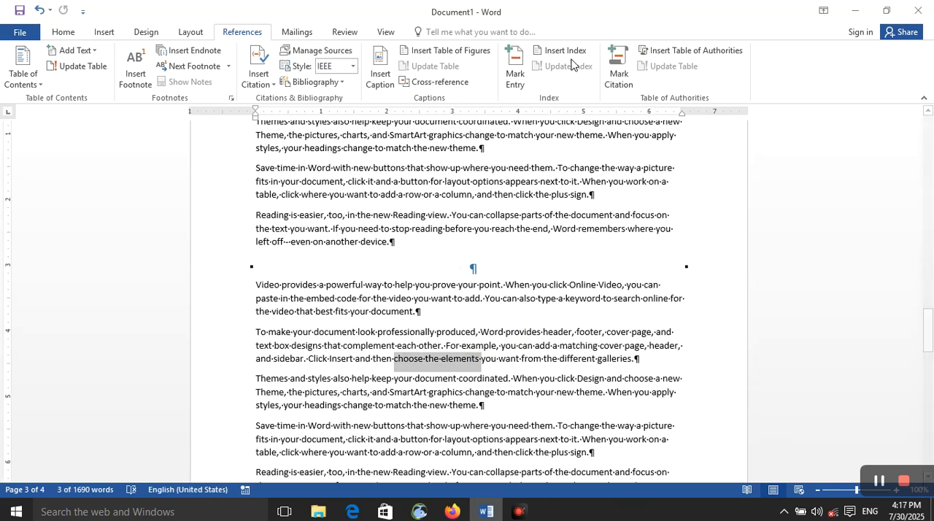
click(515, 71)
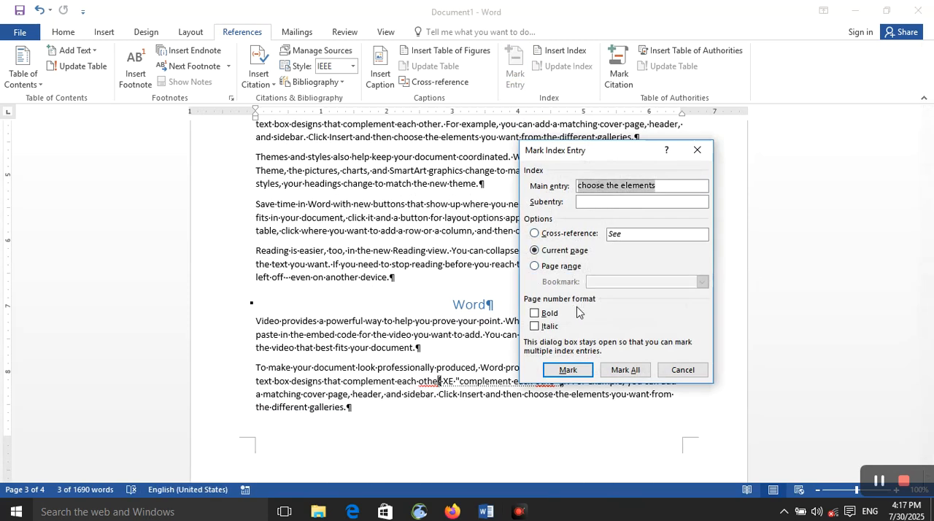
click(586, 370)
click(683, 370)
Step: Update the index at the document's end to include the newly marked entry
scroll(509, 353, down, 7)
scroll(509, 353, down, 1)
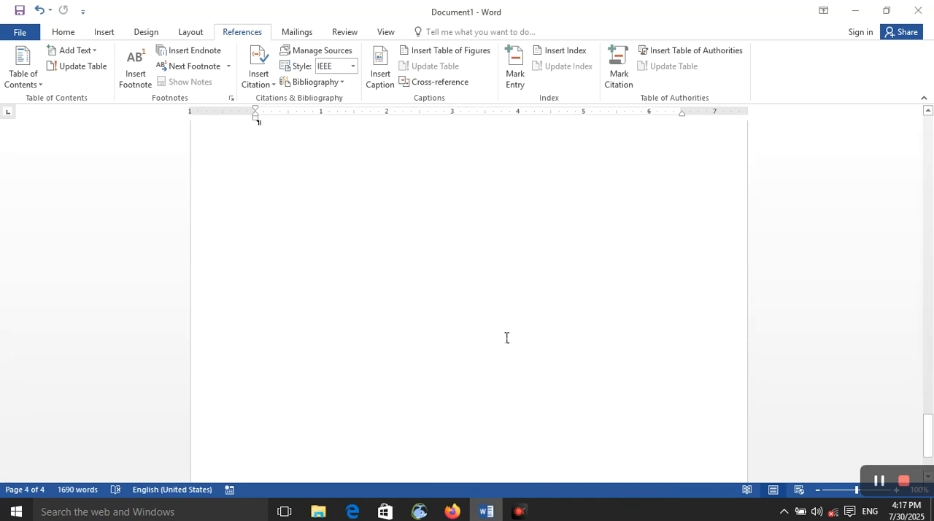
drag(540, 462, 366, 387)
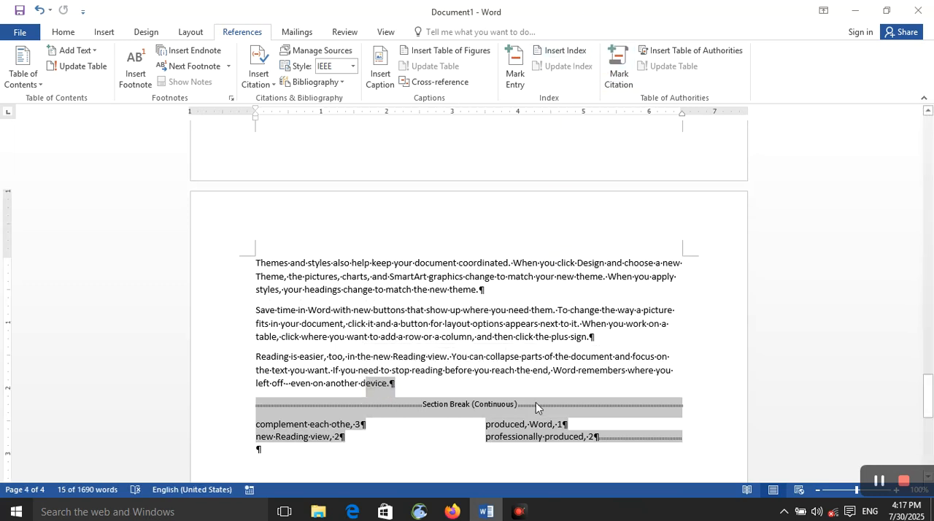
click(531, 436)
click(563, 66)
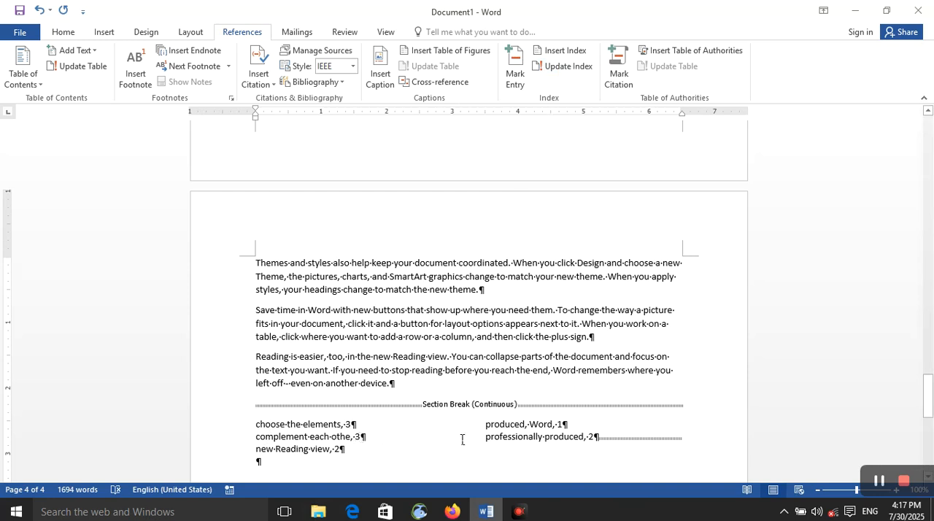
Step: Examine the cross-reference, current page and page range bookmark options for marking an index entry, leaving without marking anything
click(515, 73)
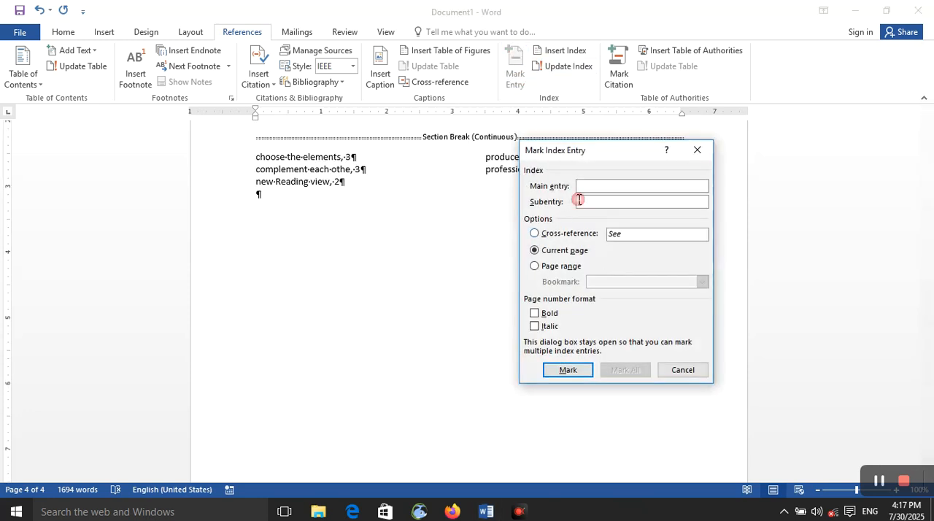
click(560, 236)
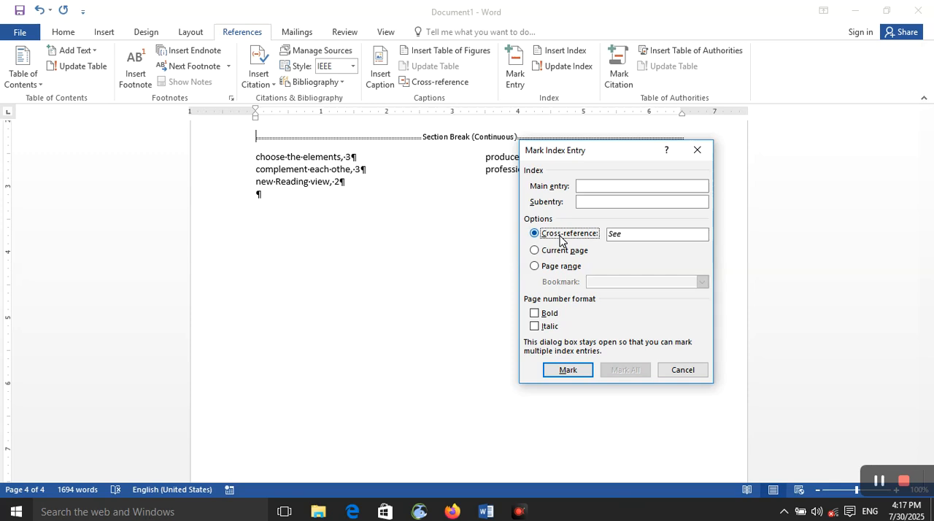
click(540, 250)
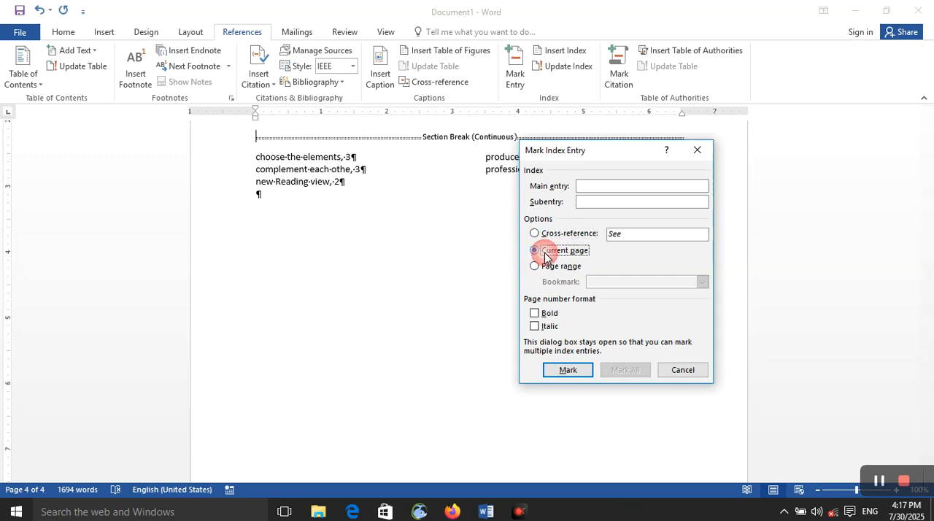
click(566, 270)
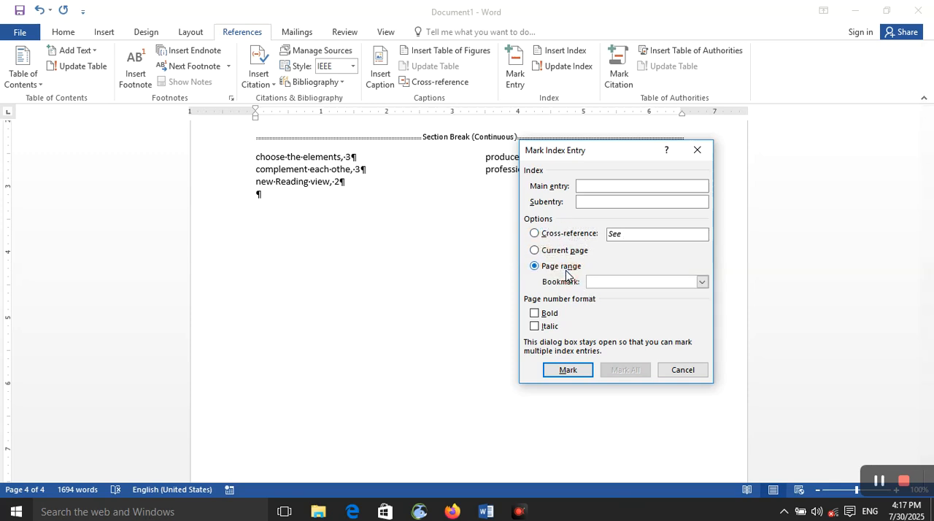
click(704, 283)
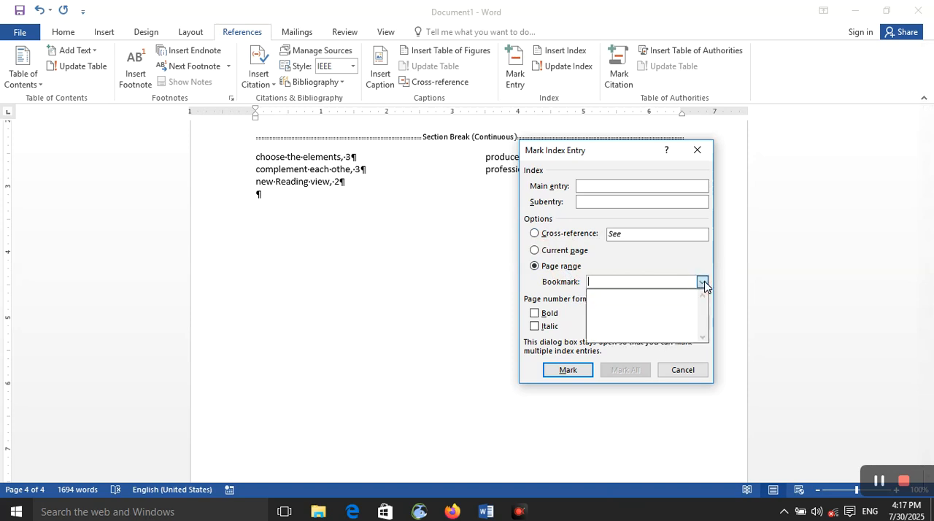
click(537, 266)
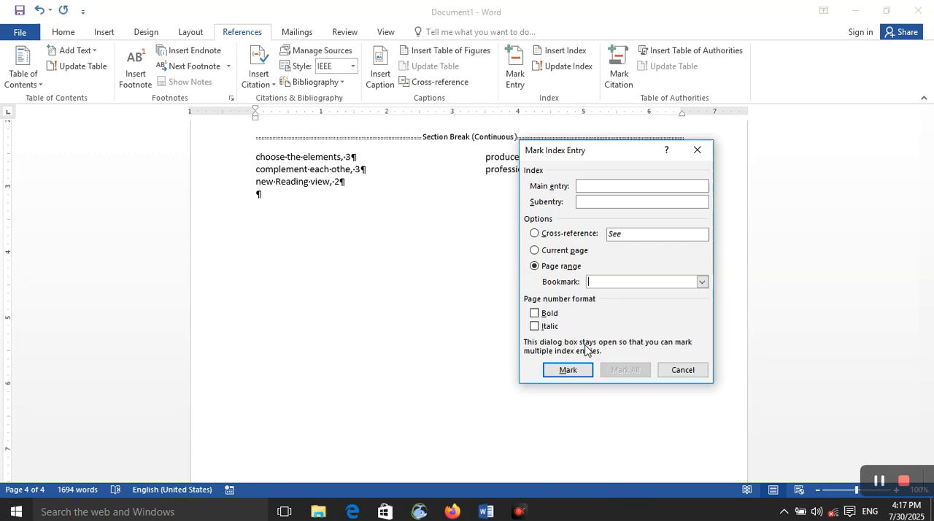
click(679, 371)
scroll(491, 314, up, 6)
scroll(483, 304, up, 20)
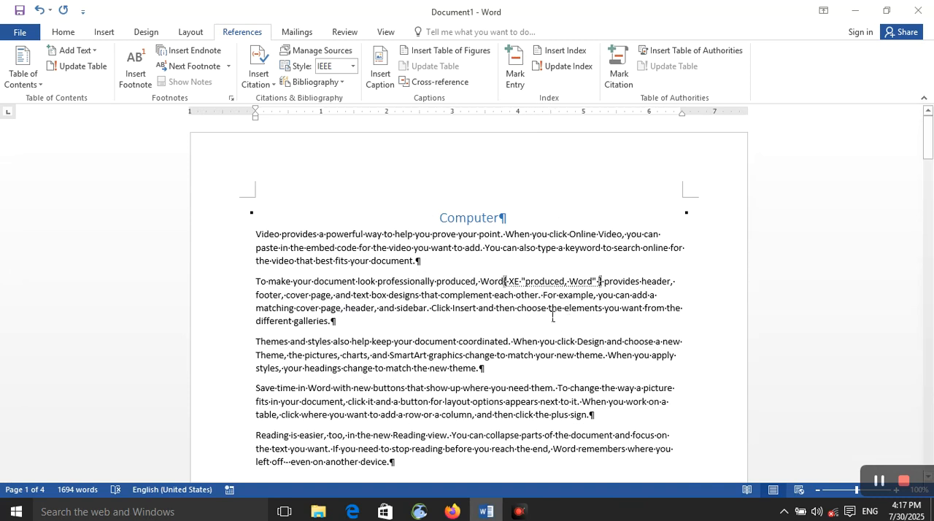
drag(511, 229, 398, 223)
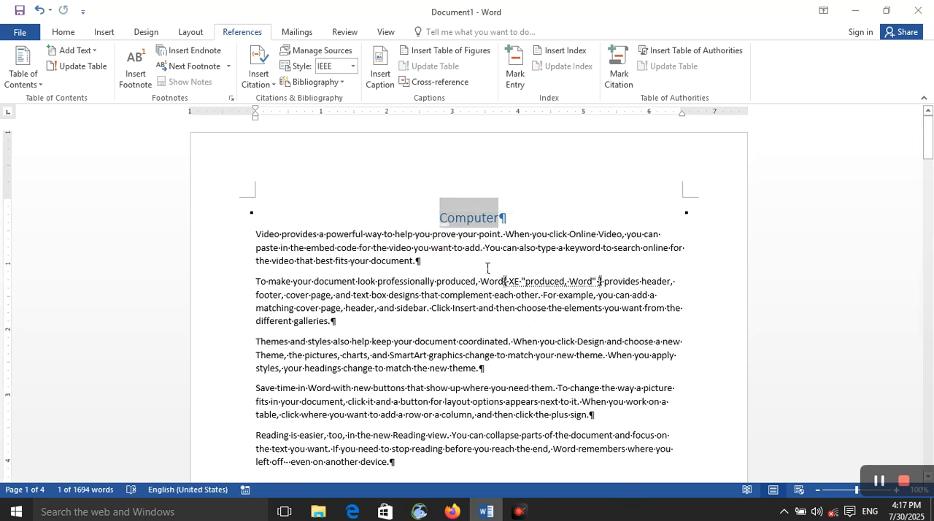
scroll(508, 288, down, 20)
scroll(508, 288, down, 5)
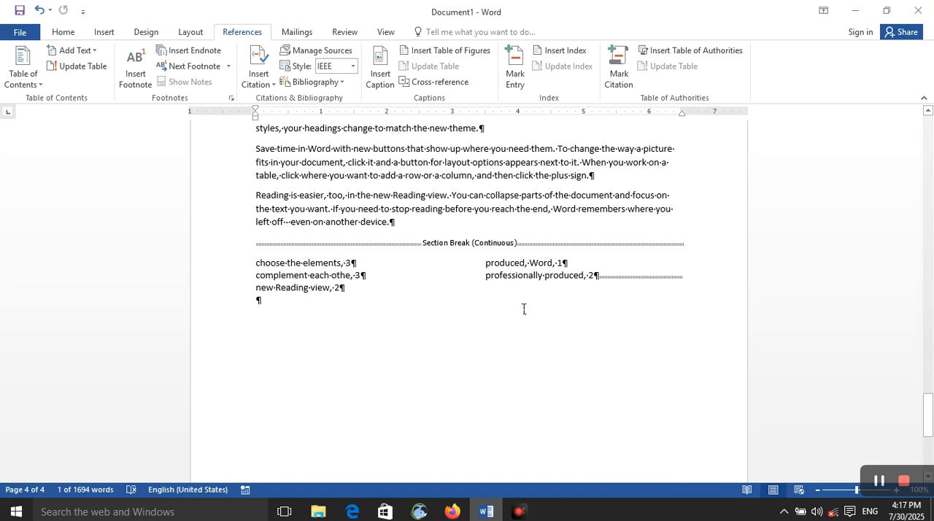
Step: Undo the index, all the marked index entries and the filler text below the last heading
key(ctrl+z)
key(ctrl+z)
key(ctrl+z)
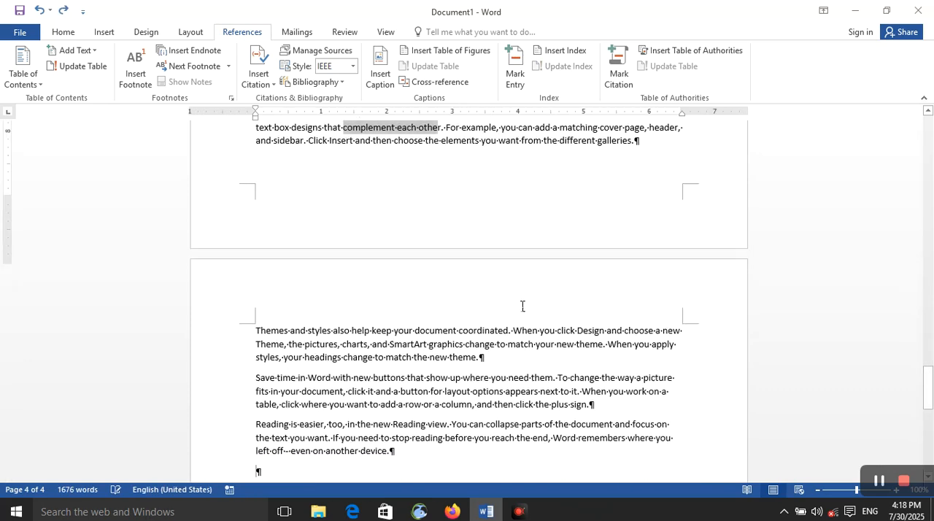
key(ctrl+z)
key(ctrl+z)
key(ctrl+z)
key(ctrl+z)
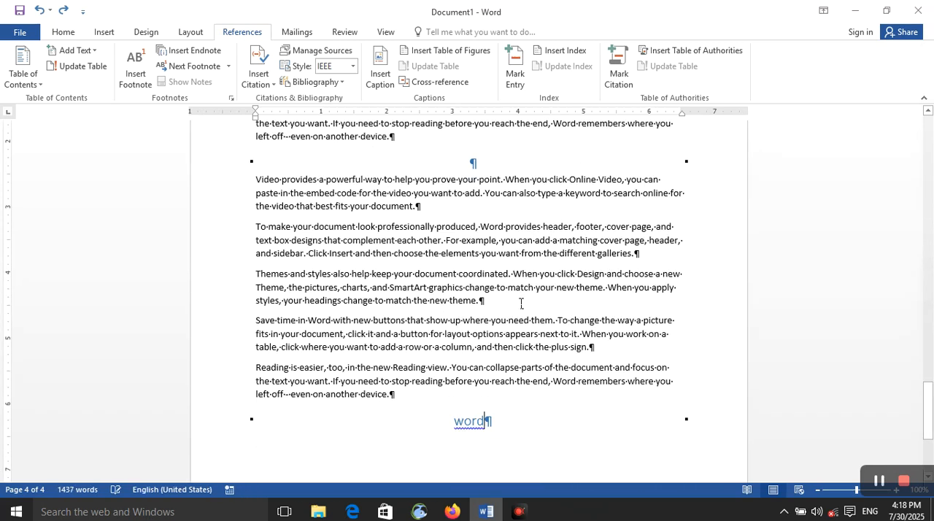
Step: Generate filler paragraphs with =rand() on a new line below the "Word" heading
scroll(521, 302, down, 5)
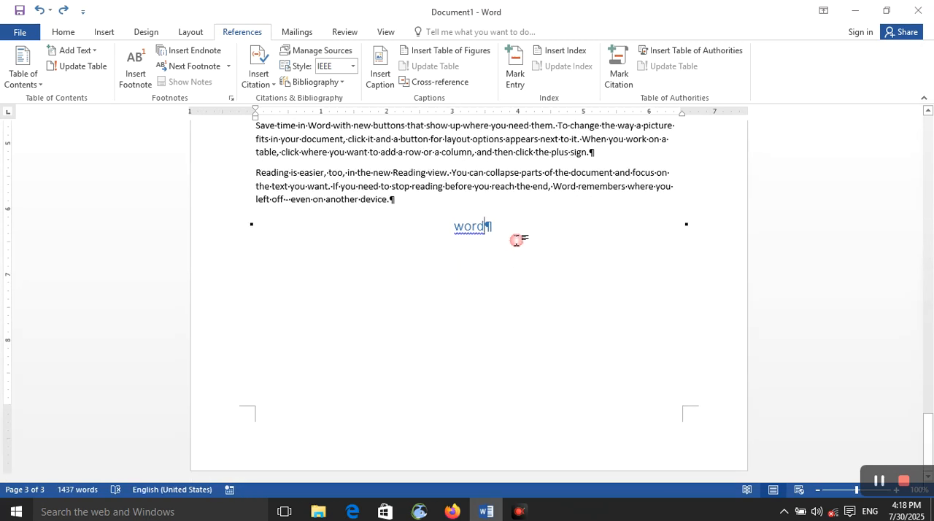
key(Return)
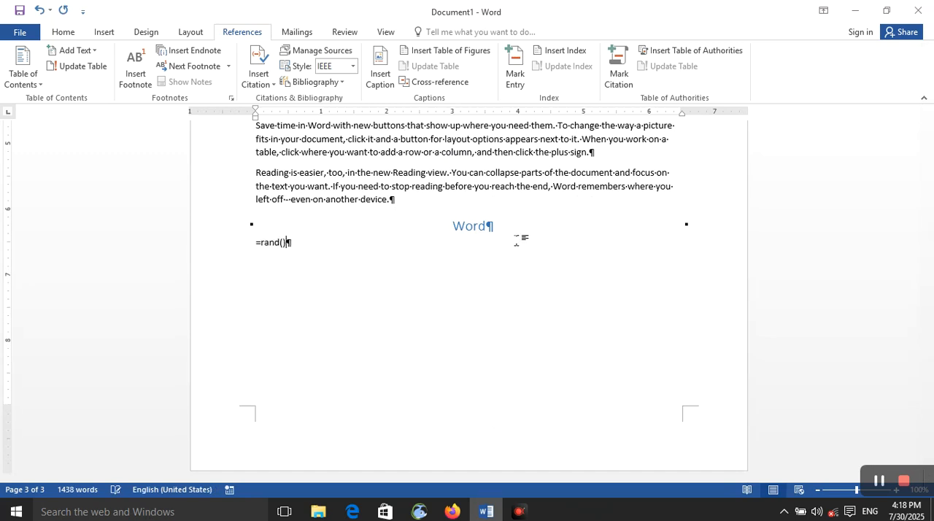
text(=rand())
key(Return)
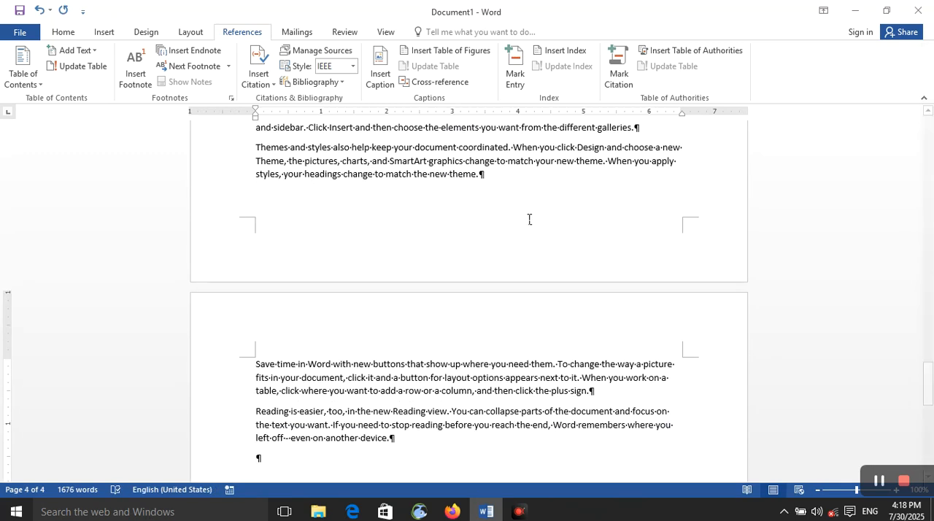
Step: Mark the "Computer" heading on page 1 as a current-page index entry
scroll(528, 222, up, 20)
click(489, 217)
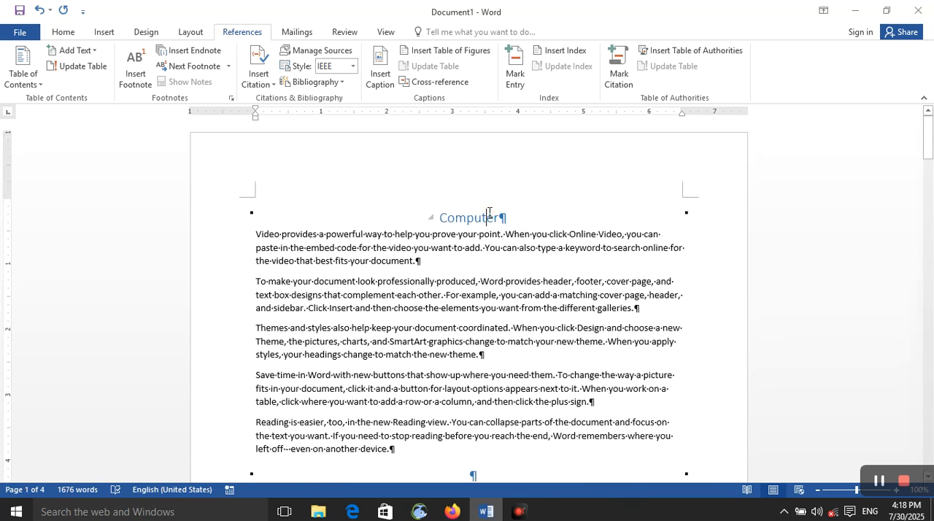
double_click(489, 217)
click(516, 73)
click(628, 187)
click(571, 371)
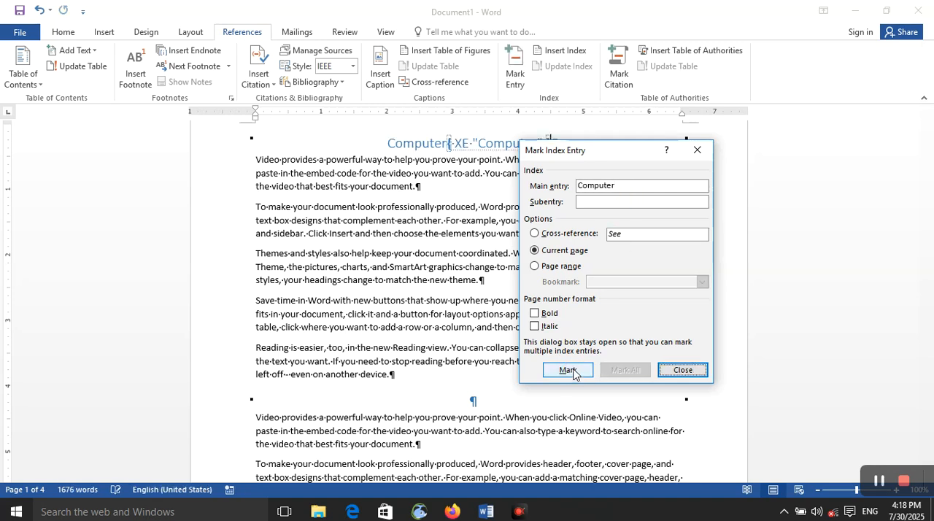
click(681, 373)
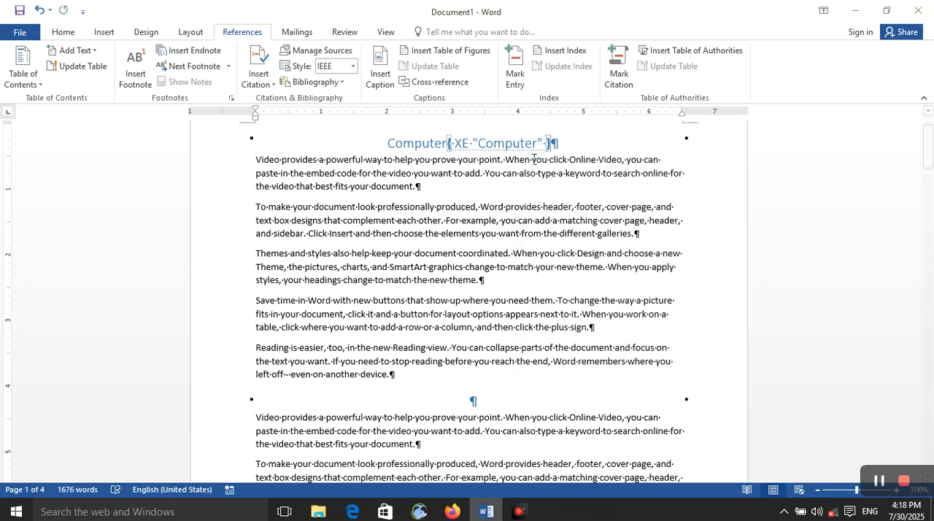
Step: Mark the "RAM" heading on page 2 as a current-page index entry
scroll(534, 159, down, 3)
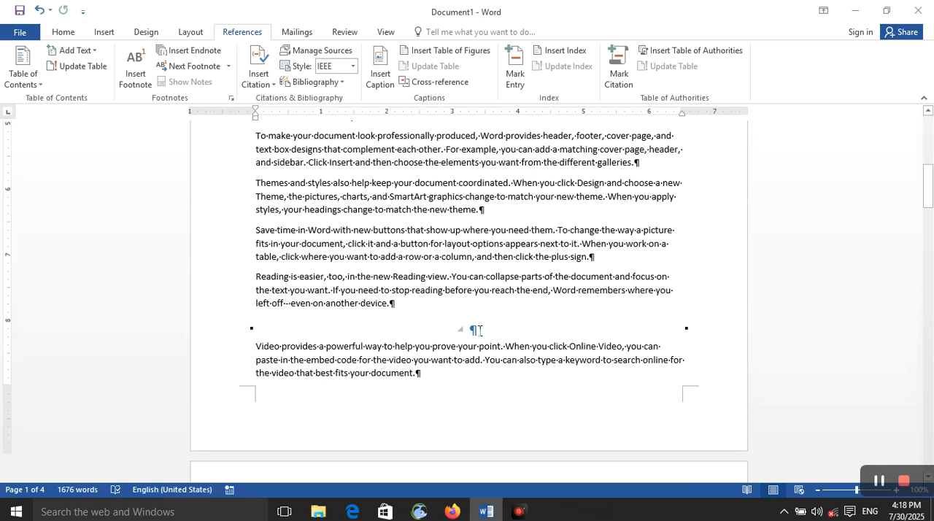
click(474, 330)
text(RAM)
scroll(491, 333, up, 3)
double_click(476, 398)
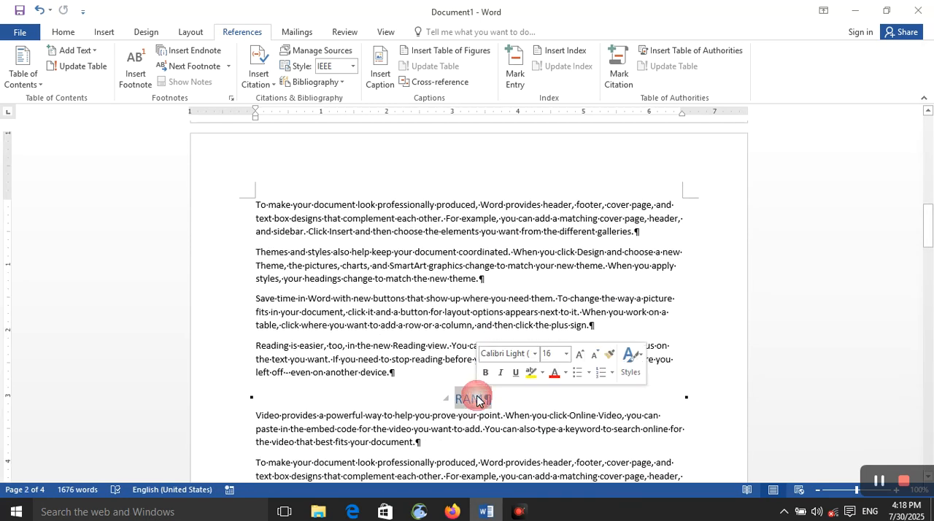
click(514, 73)
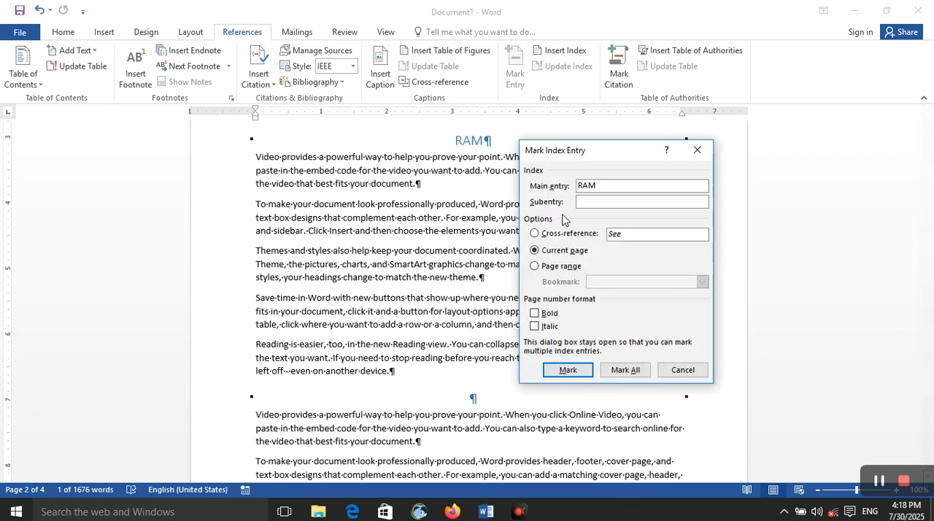
click(568, 370)
Step: Mark the "Word" heading on page 3 as a current-page index entry and finish marking entries
click(474, 410)
scroll(474, 410, down, 2)
double_click(478, 425)
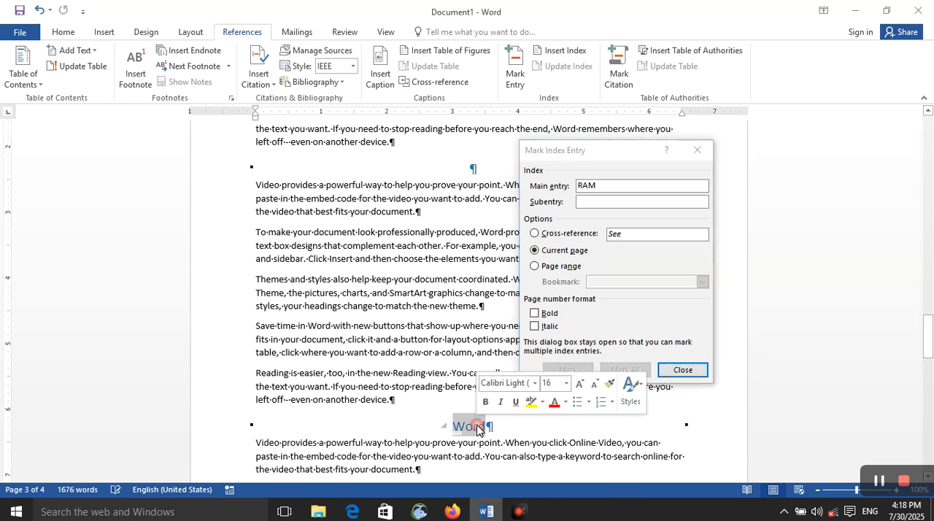
click(626, 185)
click(577, 370)
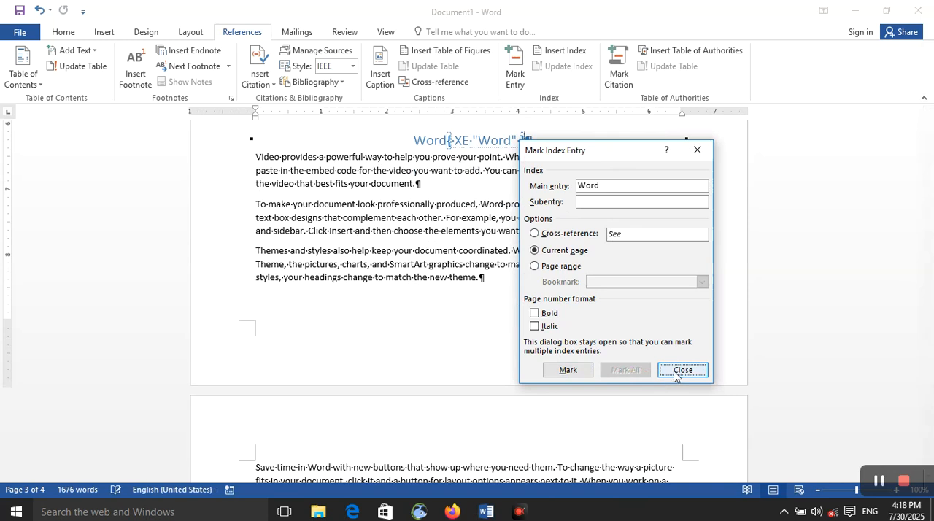
click(683, 370)
Step: Set up an Indented index with 2 columns for the empty paragraph at the document's end, trying the Run-in type along the way
scroll(514, 377, down, 7)
click(486, 376)
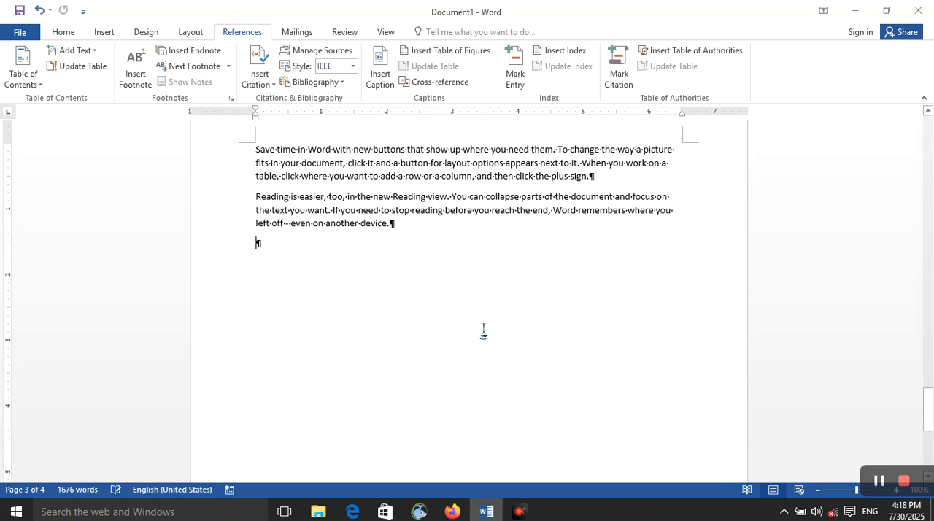
click(562, 50)
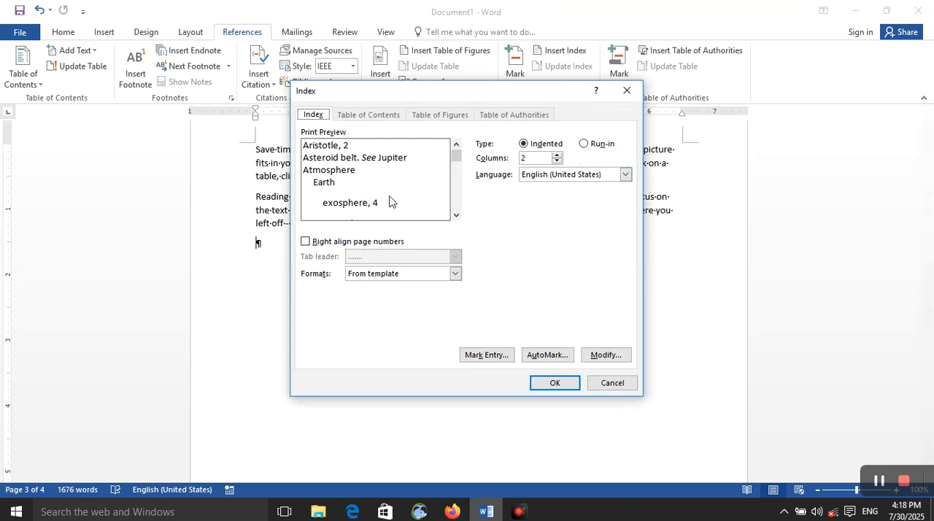
click(557, 154)
click(557, 162)
click(558, 162)
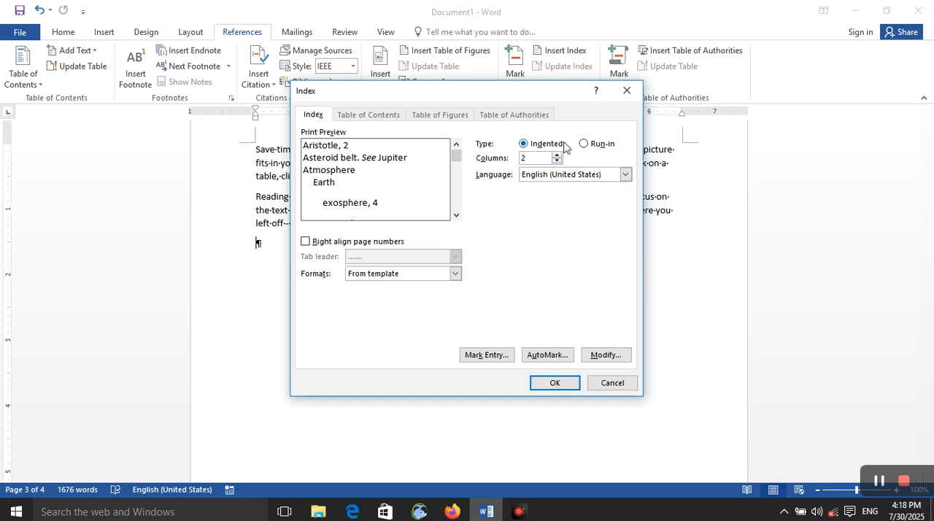
click(587, 144)
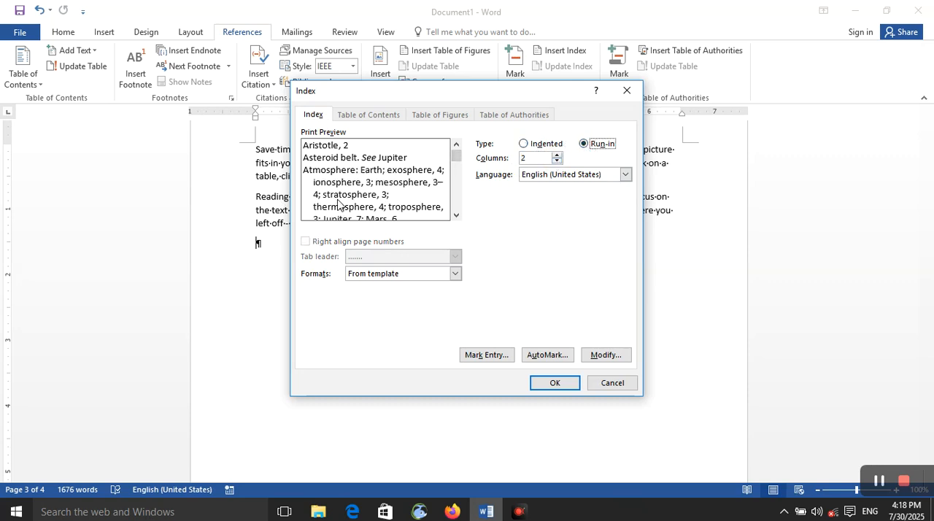
click(523, 143)
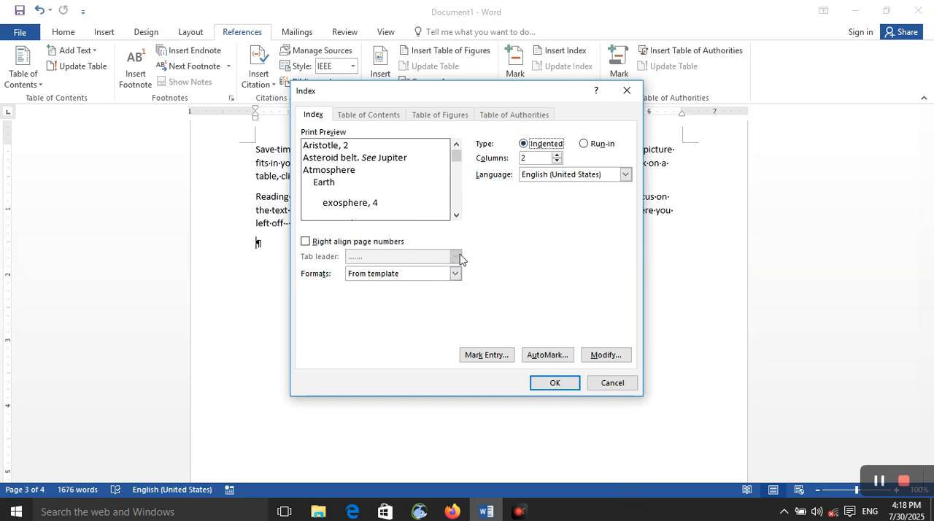
Step: Right-align the index's page numbers and give them a dashed tab leader
click(356, 242)
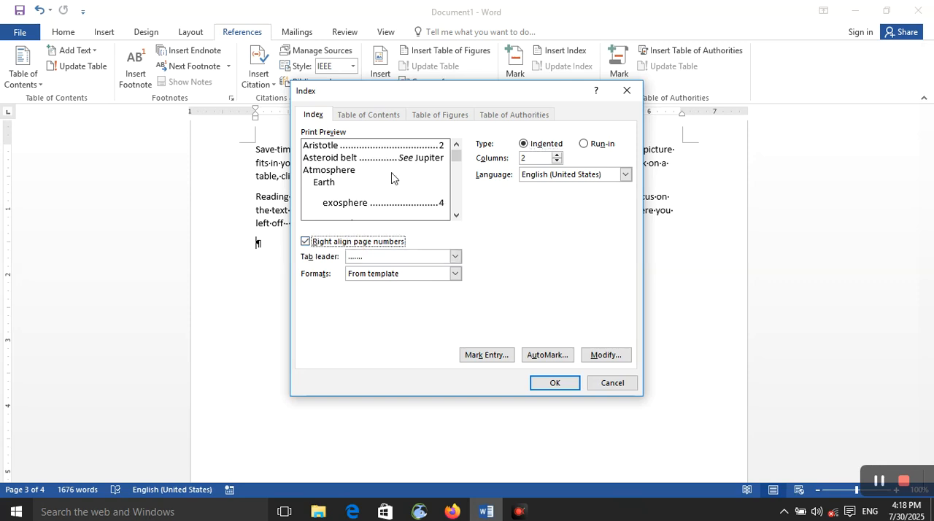
click(456, 257)
click(443, 290)
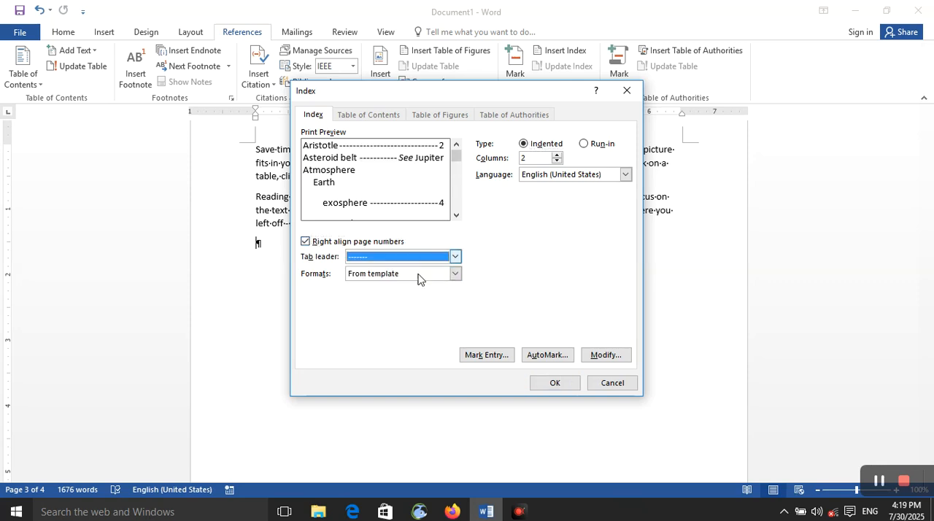
Step: Choose English (United States) as the index language and insert the index at the document's end
click(569, 178)
click(561, 282)
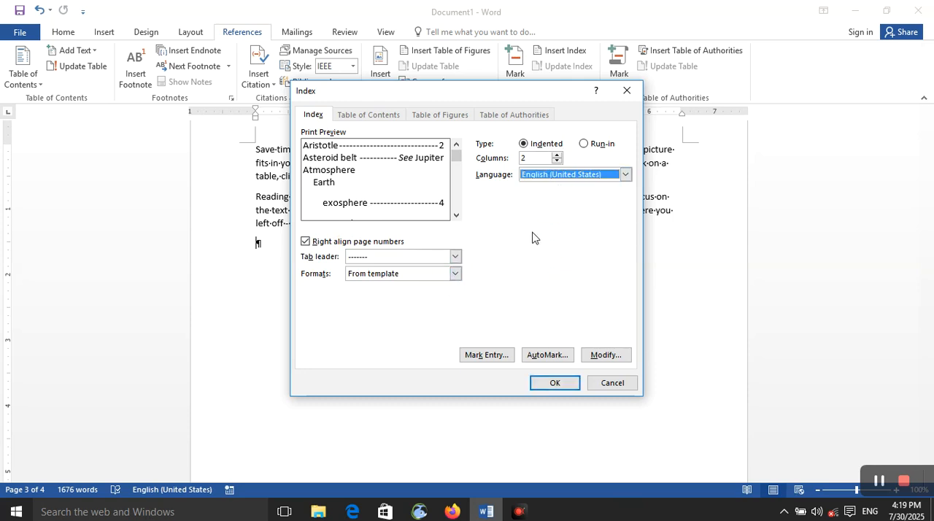
click(540, 384)
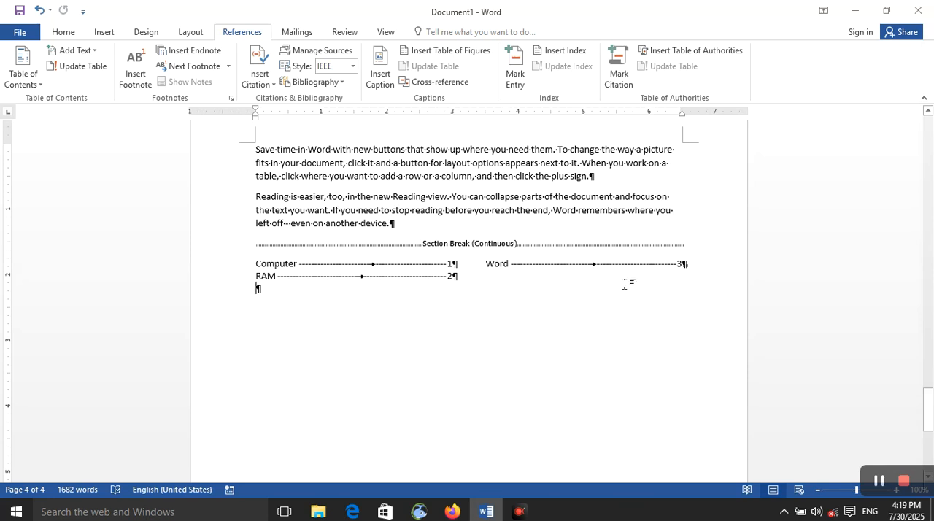
Step: Close the indexed document without saving it and create a new blank document
key(ctrl+w)
click(479, 281)
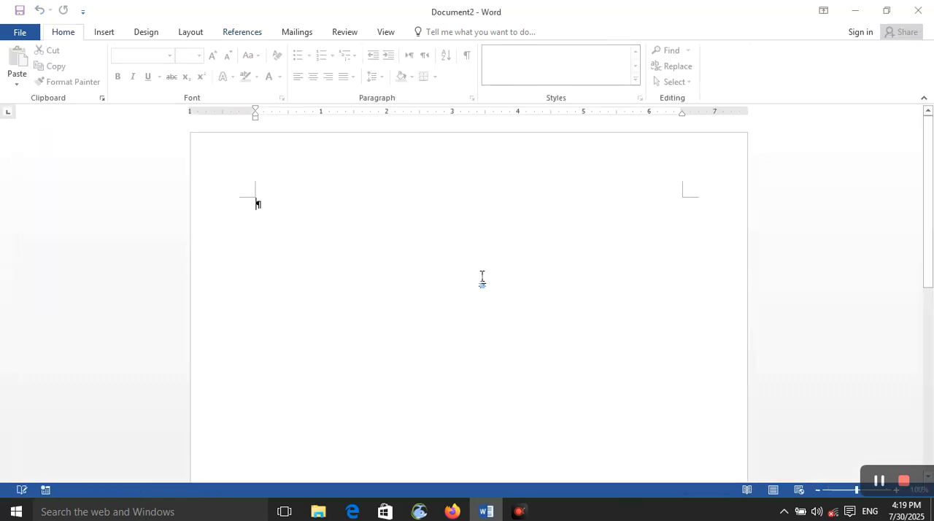
key(ctrl+n)
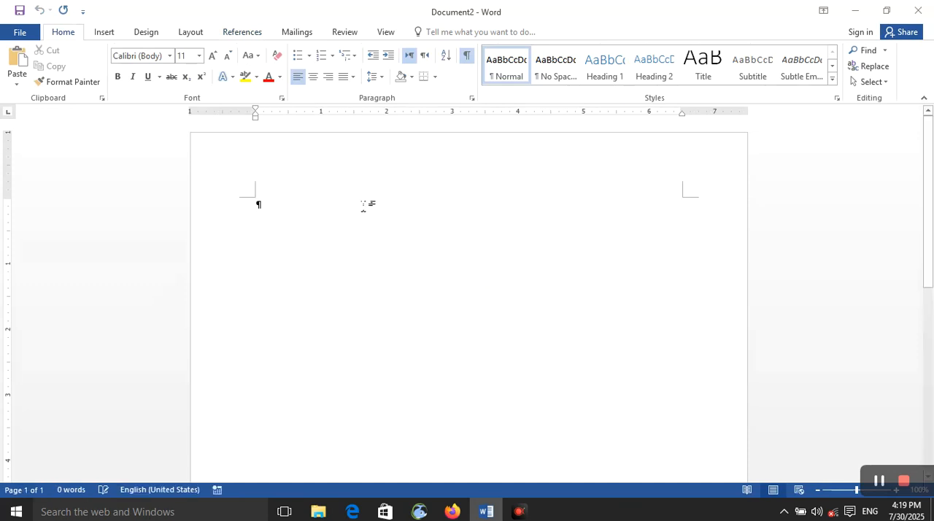
Step: Enter a first name as the document's opening line, format it as a centered Heading 1 and start a new paragraph
text(asad)
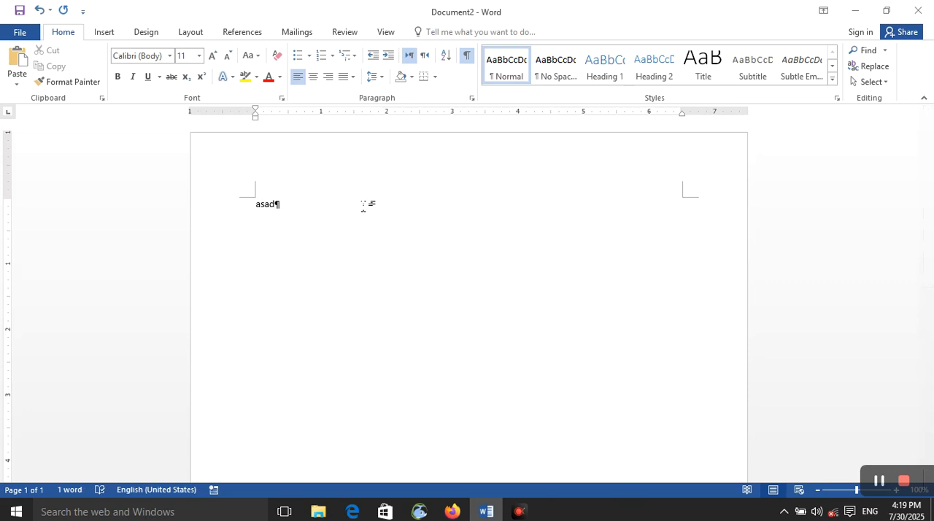
key(ctrl+w)
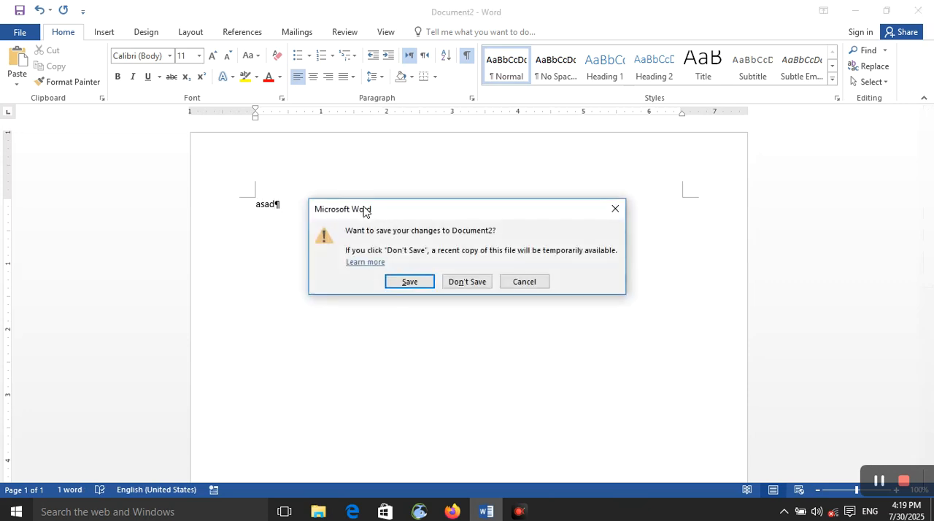
click(619, 210)
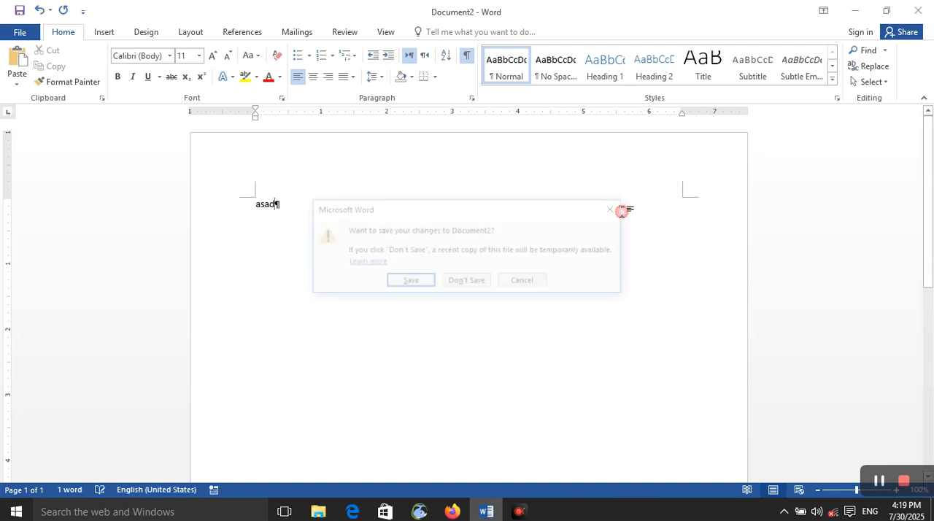
key(ctrl+alt+1)
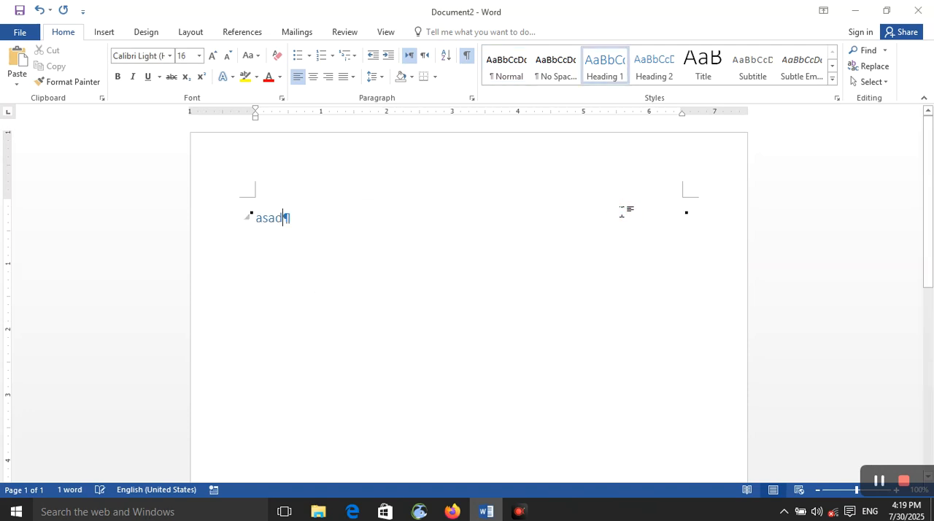
key(ctrl+e)
key(Return)
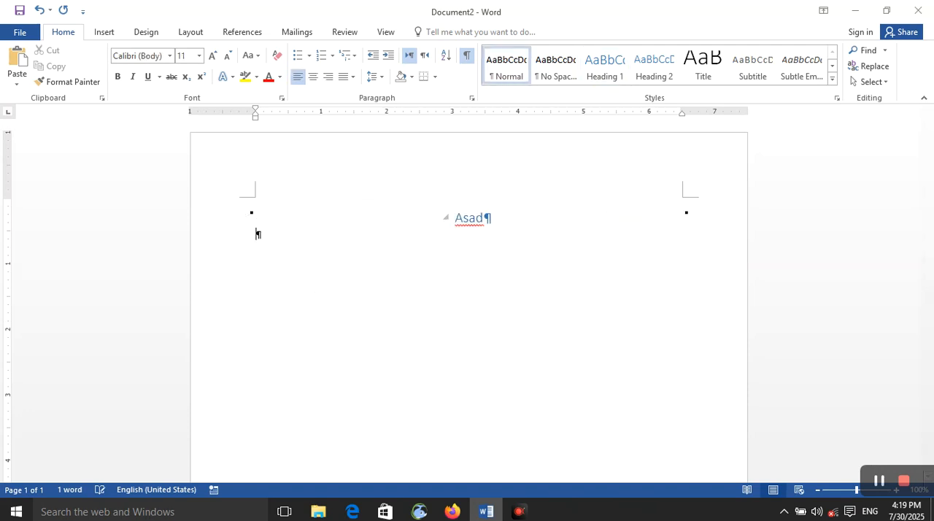
Step: Generate filler text with =rand() below the Heading 1 and repeat the insertion twice
text(=rand())
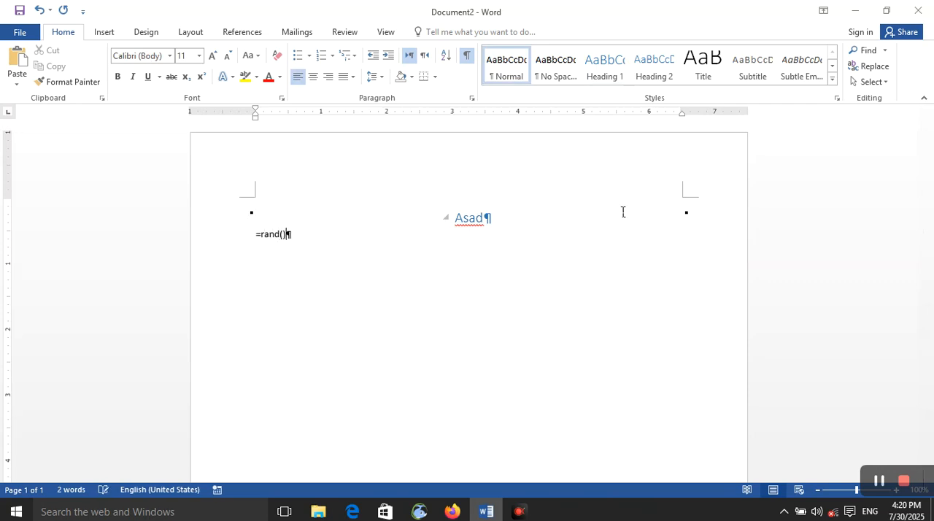
key(Return)
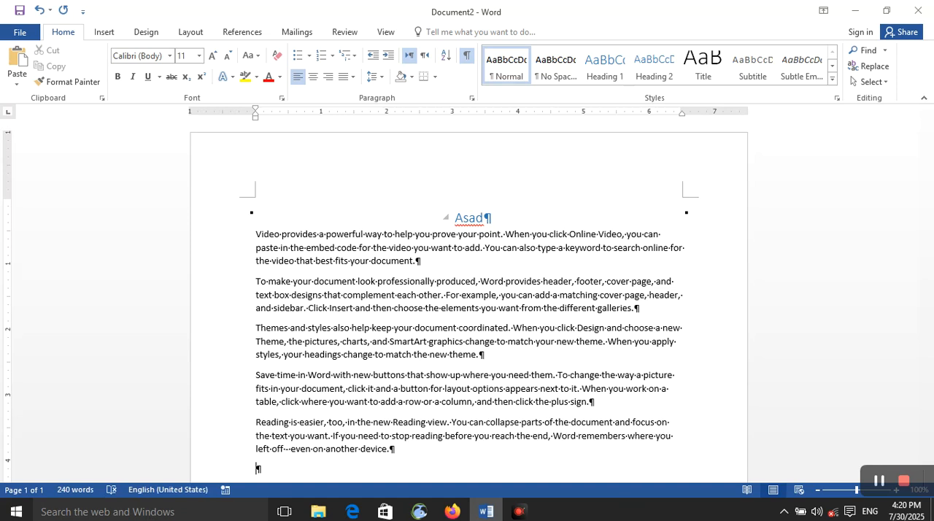
key(F4)
key(F4)
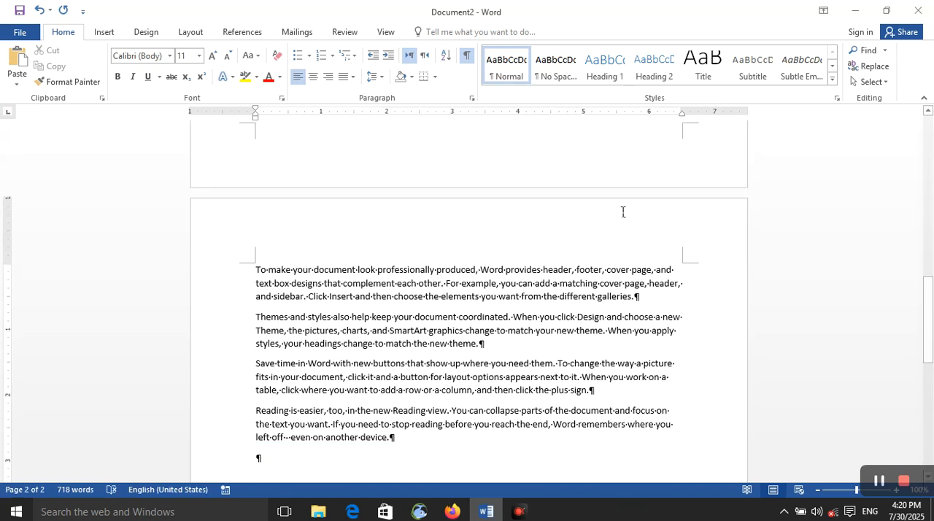
Step: Add a centered Heading 2 reading "Afghan" on page 2 and generate =rand() filler text below it
text(afghan)
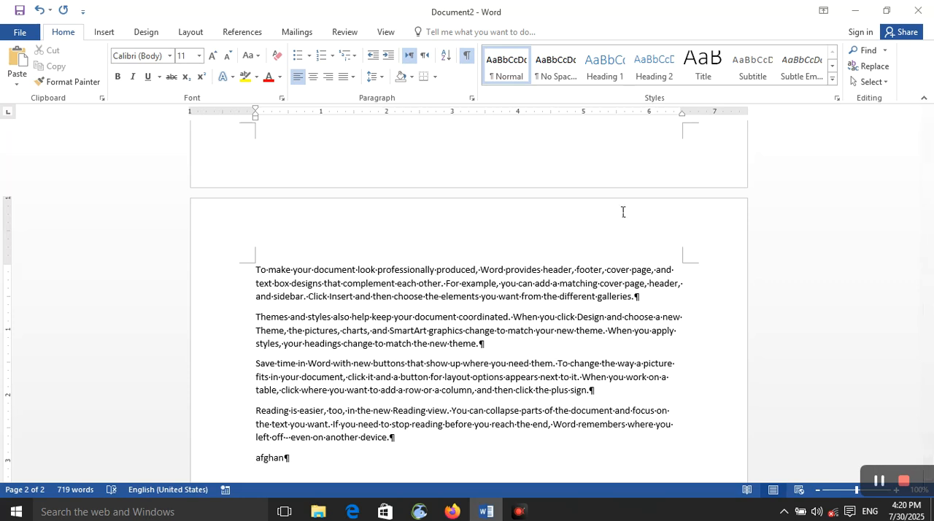
key(ctrl+alt+2)
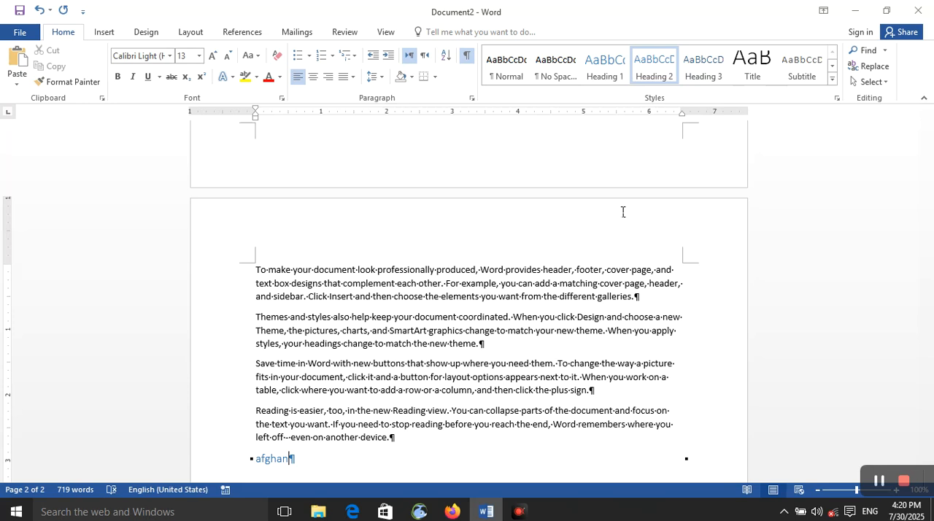
key(ctrl+e)
key(Return)
text(=rand)
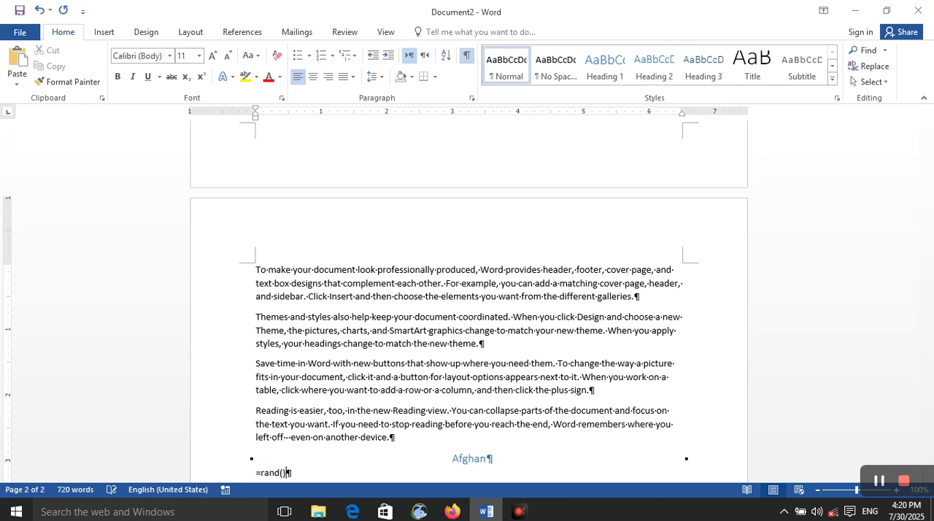
text(())
key(Return)
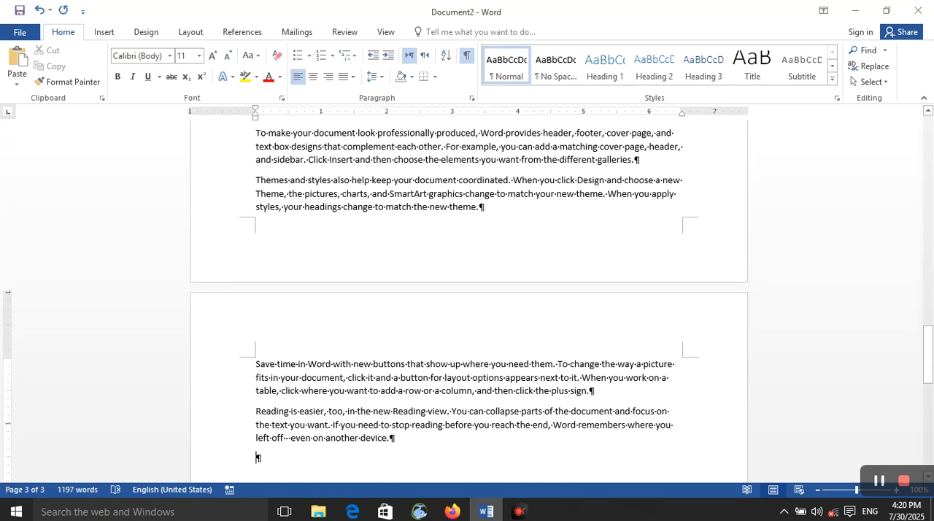
Step: Add a centered Heading 3 reading "Sultan" on page 3, with =rand() filler text inserted below it and repeated once
text(sulatn)
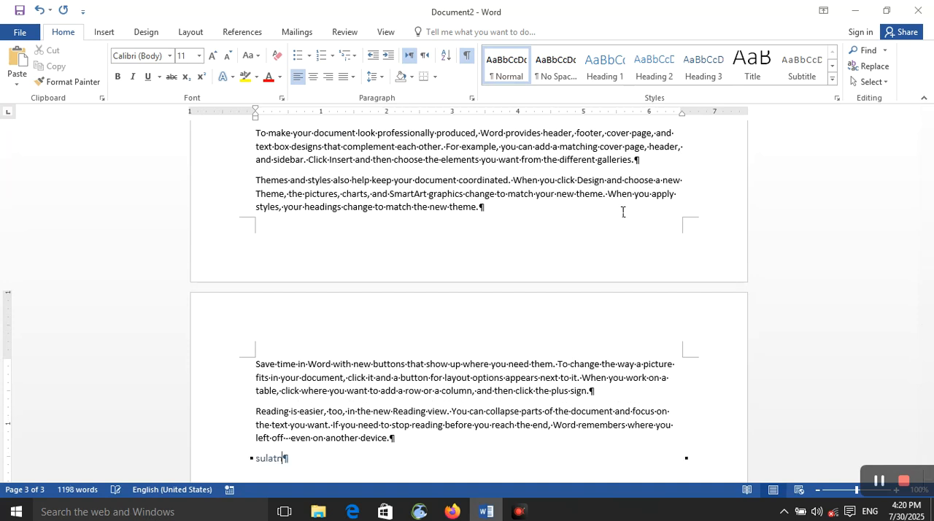
key(ctrl+alt+3)
key(ctrl+e)
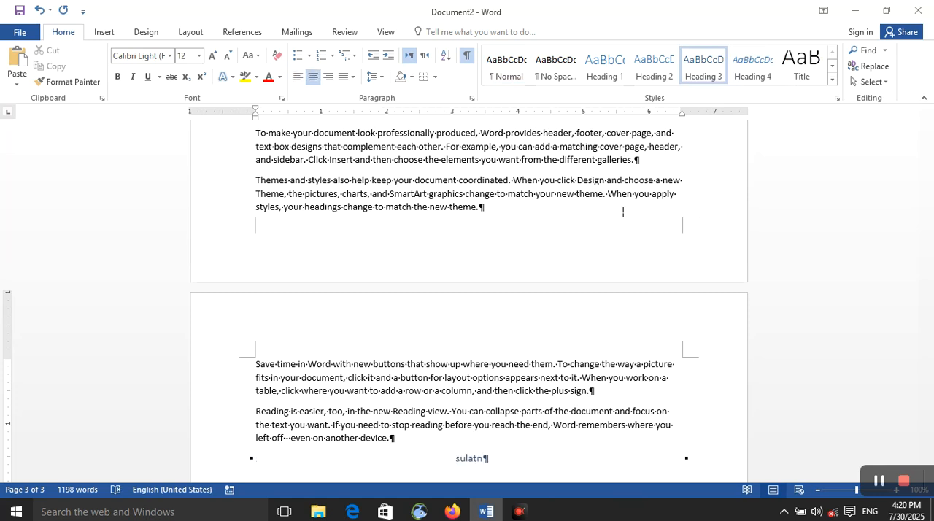
key(Return)
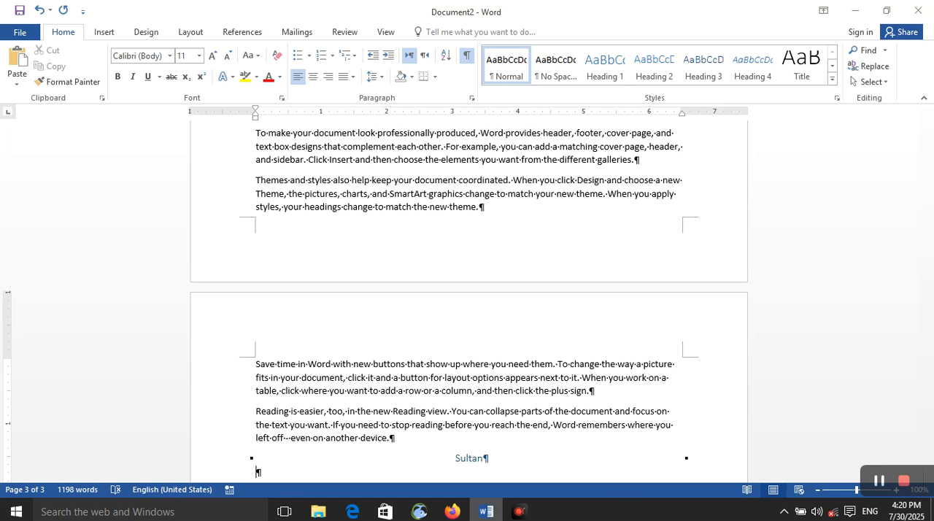
text(=rand())
key(Return)
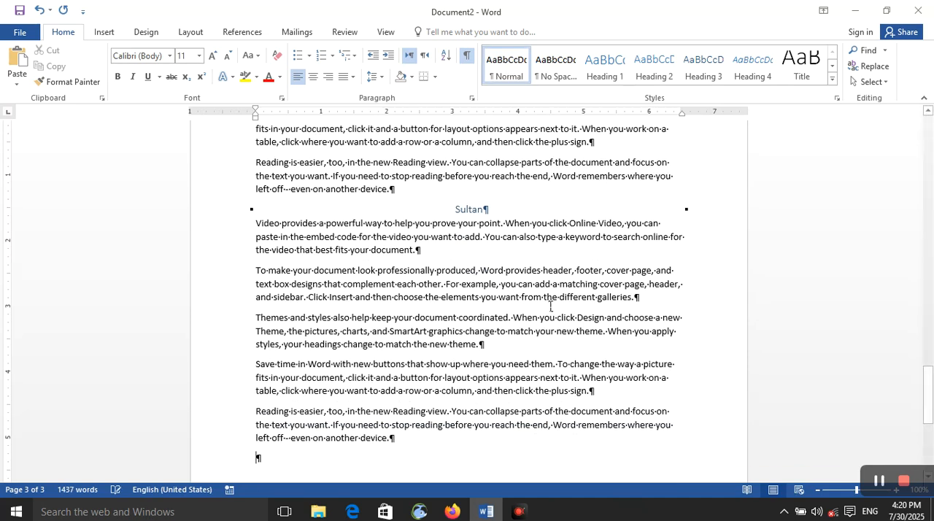
key(F4)
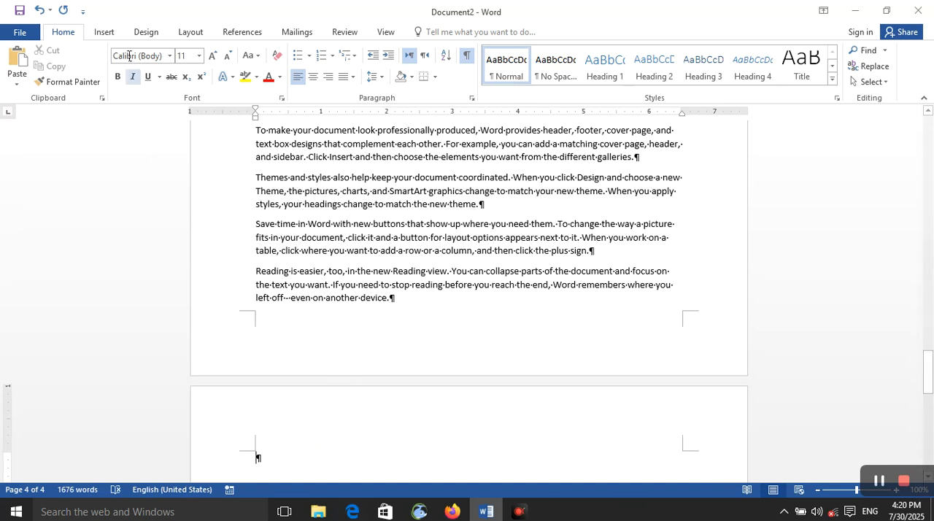
click(109, 32)
click(256, 32)
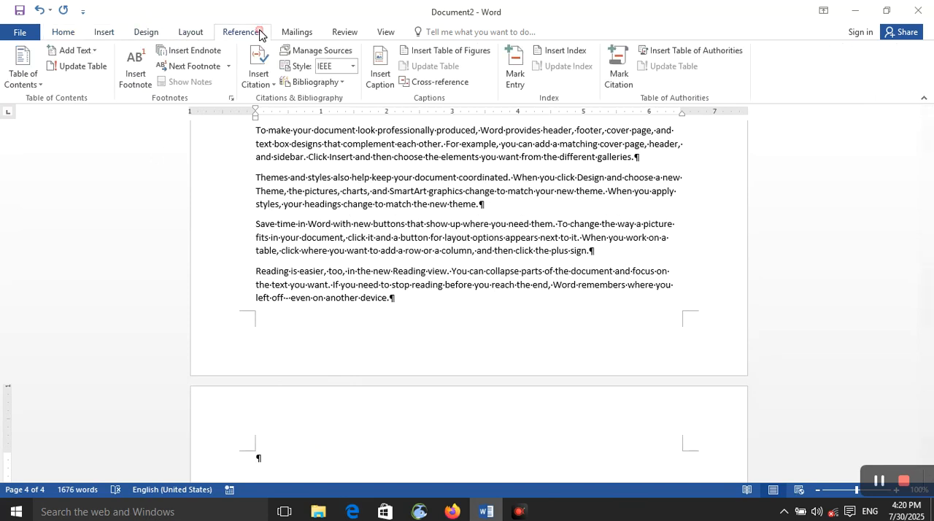
click(630, 89)
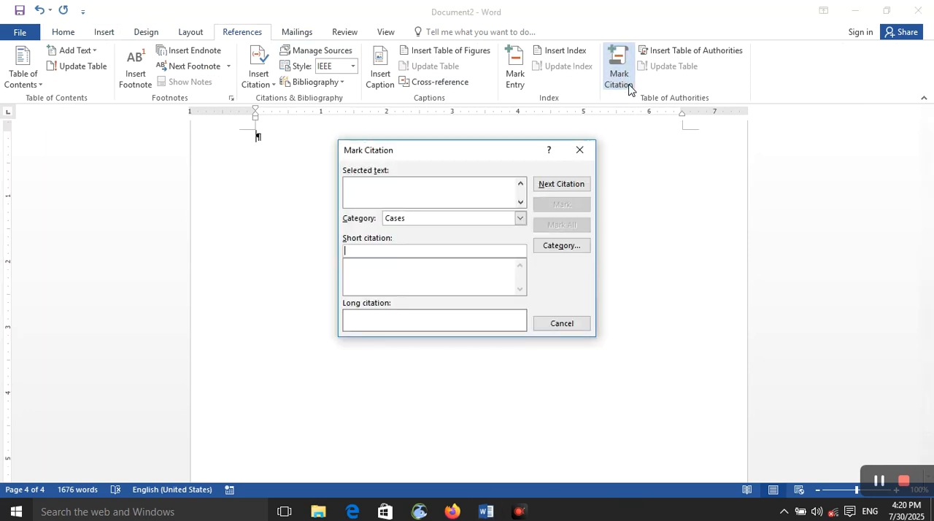
click(580, 151)
Step: Mark the Heading 1 text at the start of page 1 as a citation in the Cases category
scroll(588, 219, up, 10)
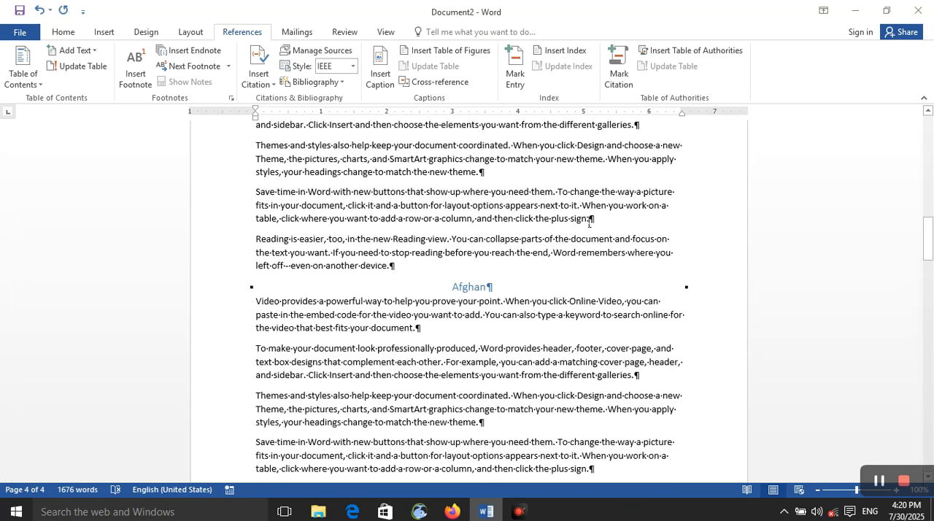
scroll(562, 224, up, 10)
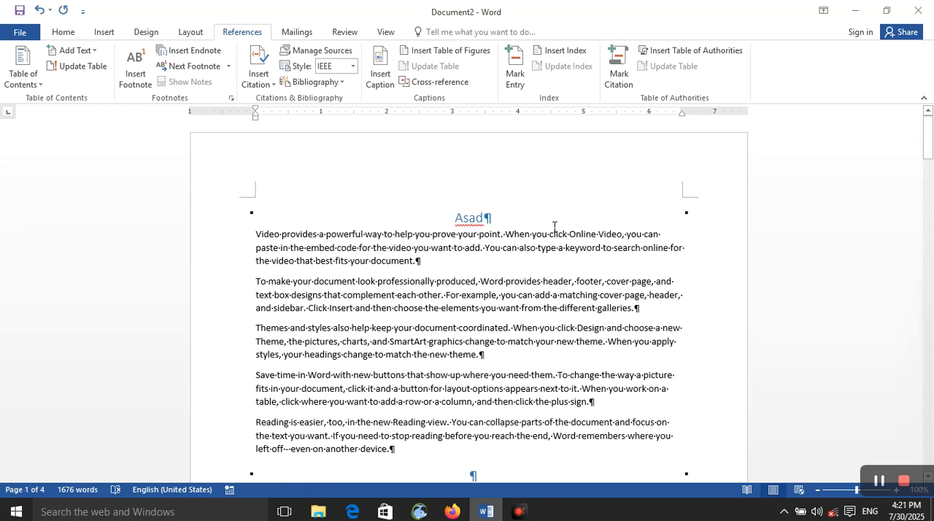
scroll(555, 227, down, 15)
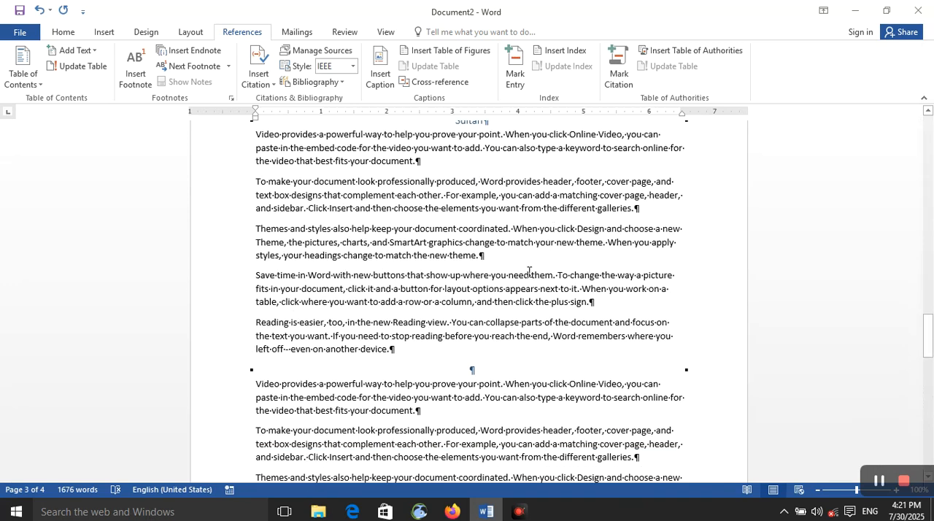
scroll(529, 272, up, 20)
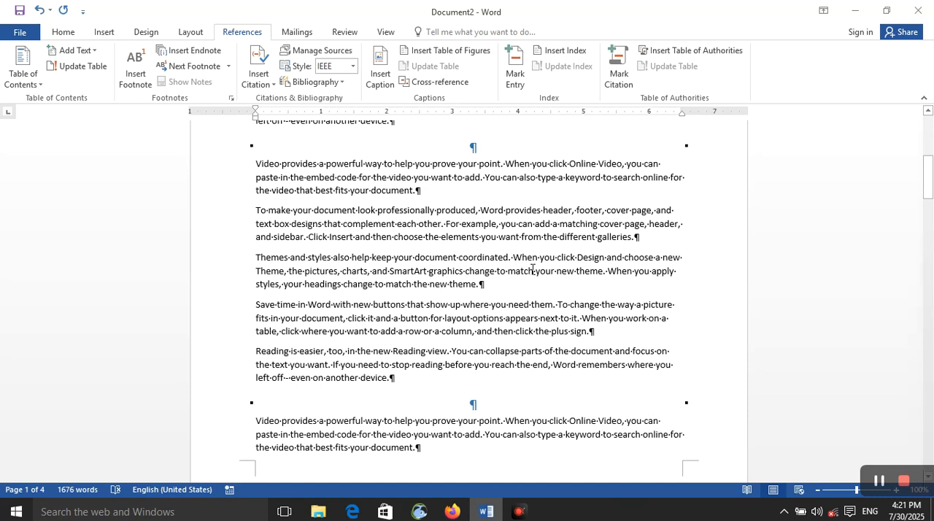
scroll(493, 451, up, 5)
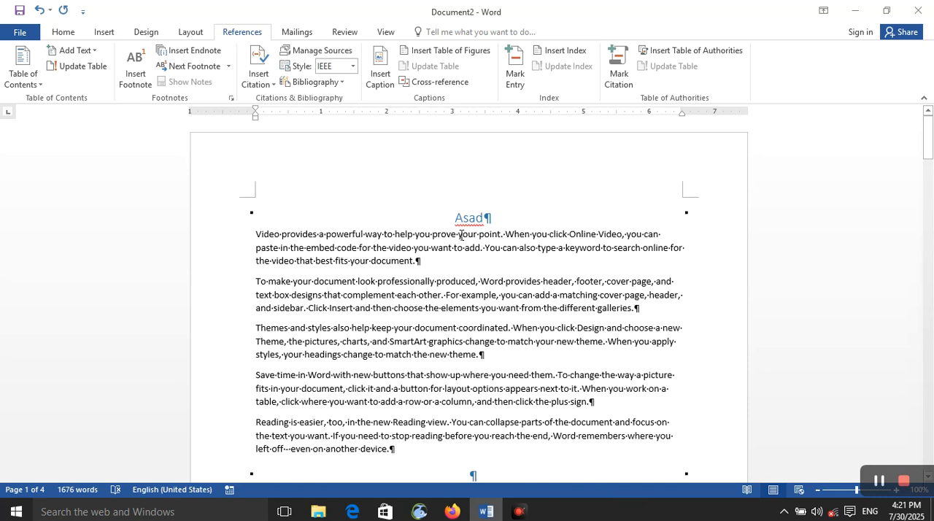
triple_click(473, 219)
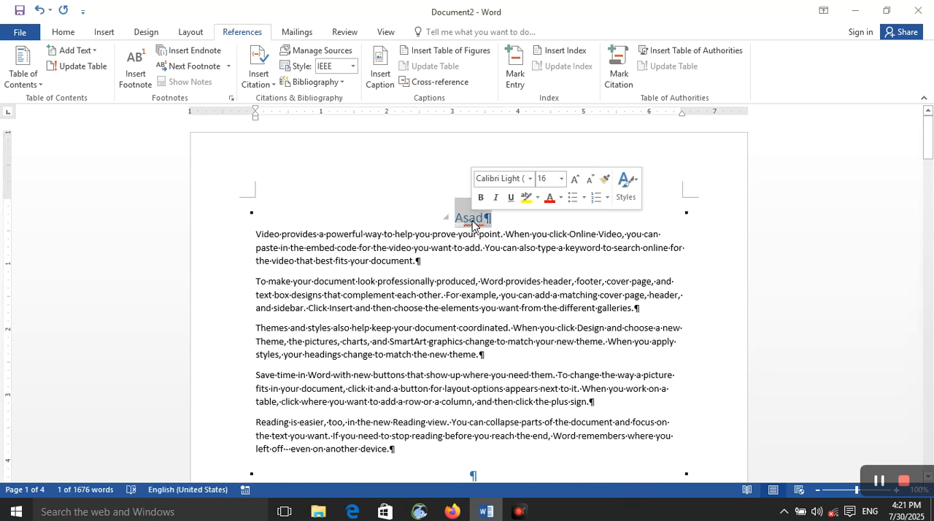
click(629, 86)
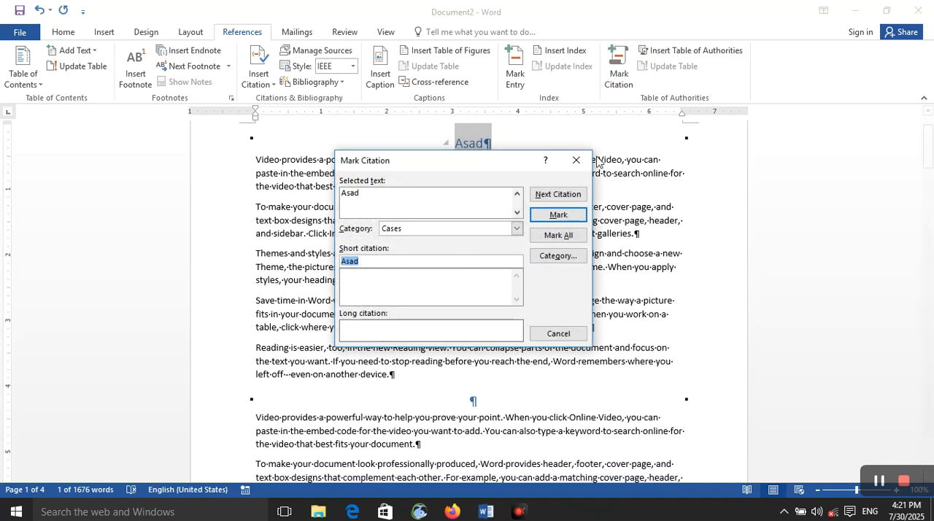
click(559, 215)
Step: Mark the "Afghan" heading on page 2 as a citation in the Cases category
scroll(345, 389, down, 2)
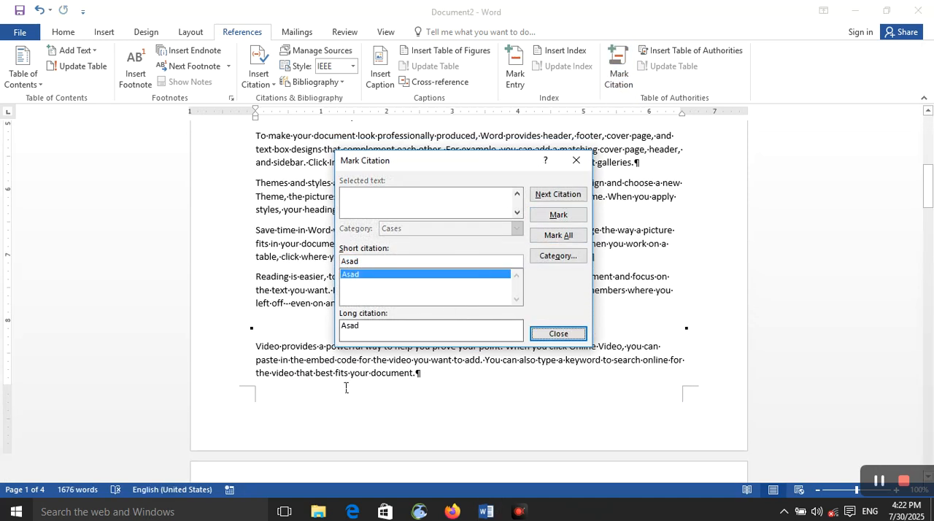
scroll(346, 388, down, 5)
triple_click(461, 394)
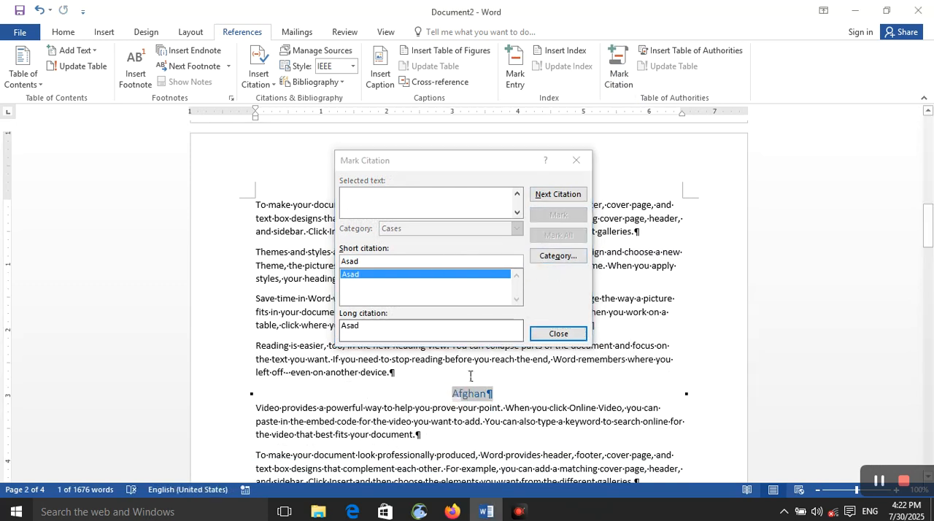
click(482, 261)
click(559, 215)
Step: Mark the "Sultan" heading on page 3 as a Cases citation and finish marking citations
scroll(501, 397, down, 5)
scroll(479, 396, up, 5)
click(467, 453)
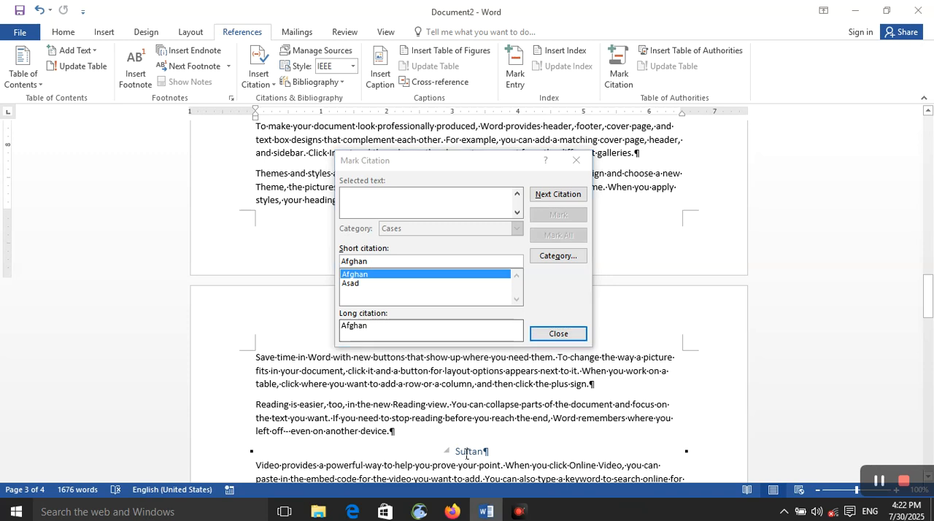
double_click(467, 454)
click(484, 260)
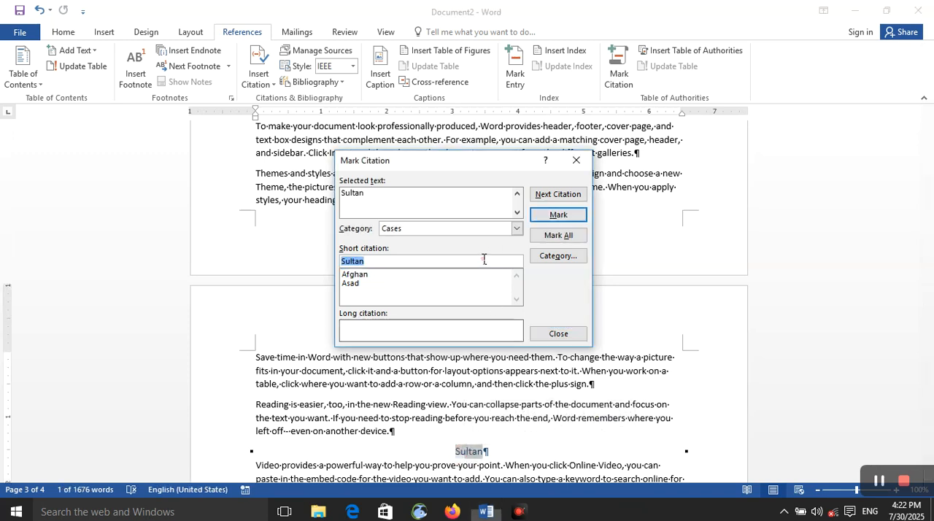
click(559, 214)
click(560, 336)
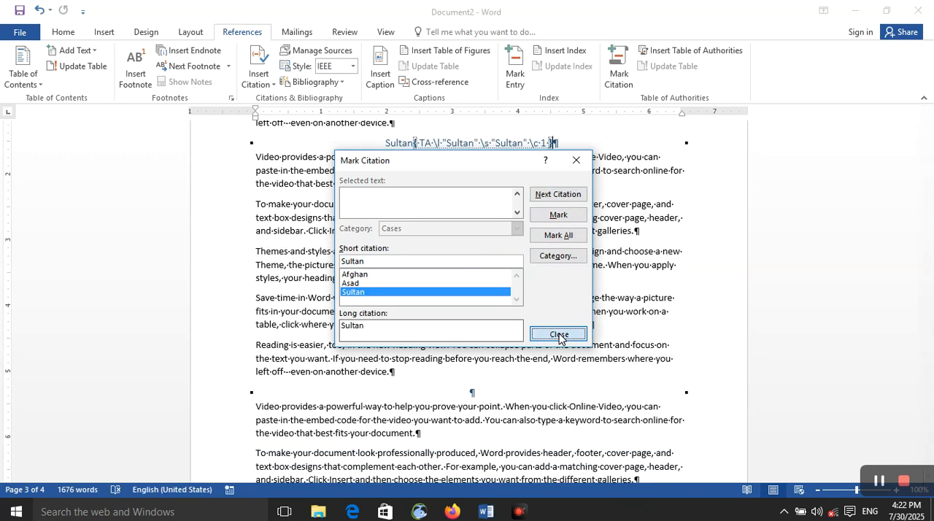
Step: Insert a table of authorities on the blank page 4, covering all categories with a dotted tab leader and the From template format
scroll(525, 336, down, 11)
scroll(370, 302, up, 5)
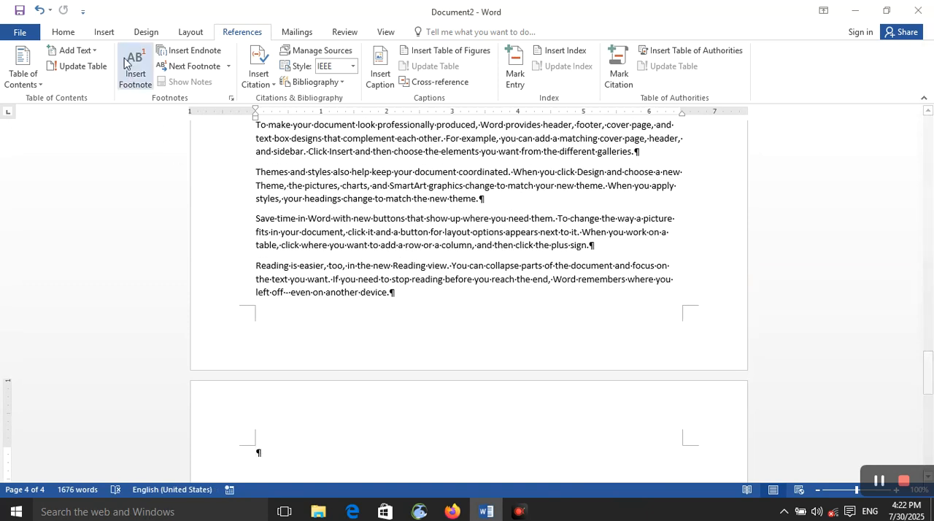
click(68, 35)
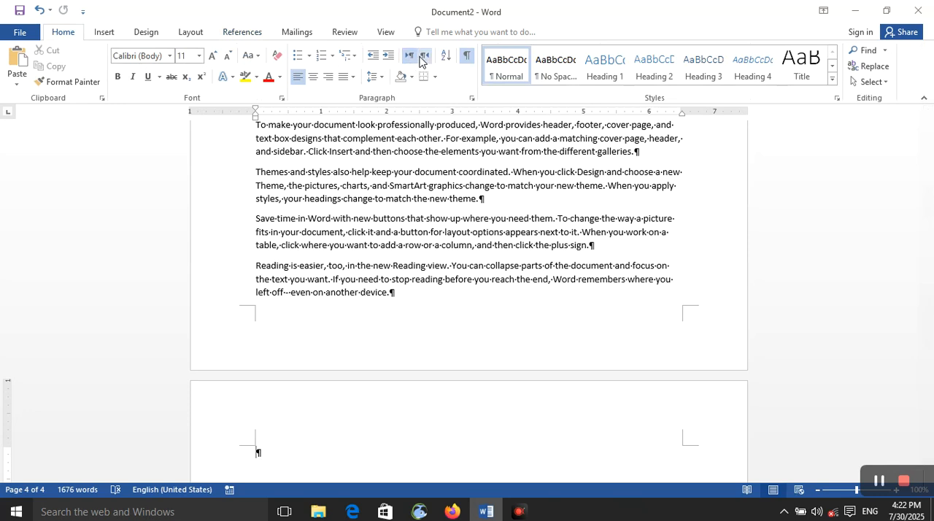
click(466, 58)
click(466, 58)
click(241, 35)
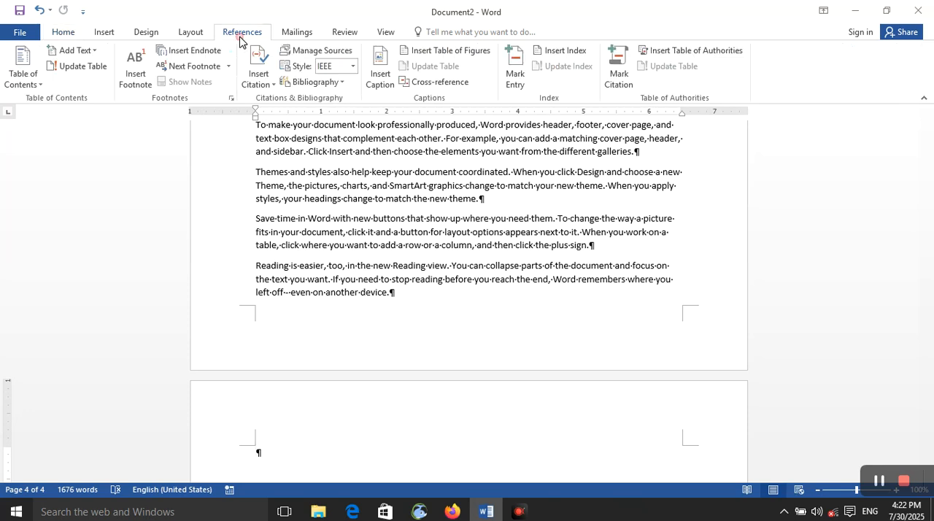
click(699, 54)
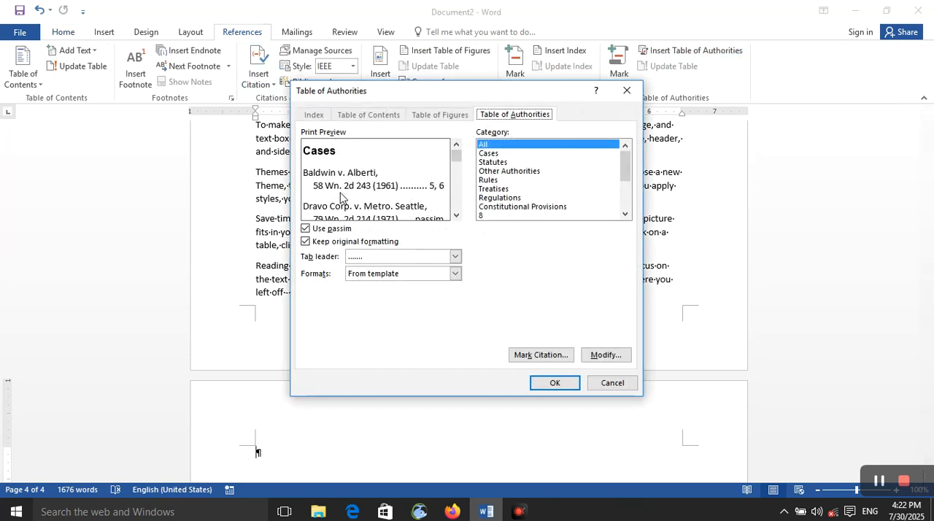
click(552, 385)
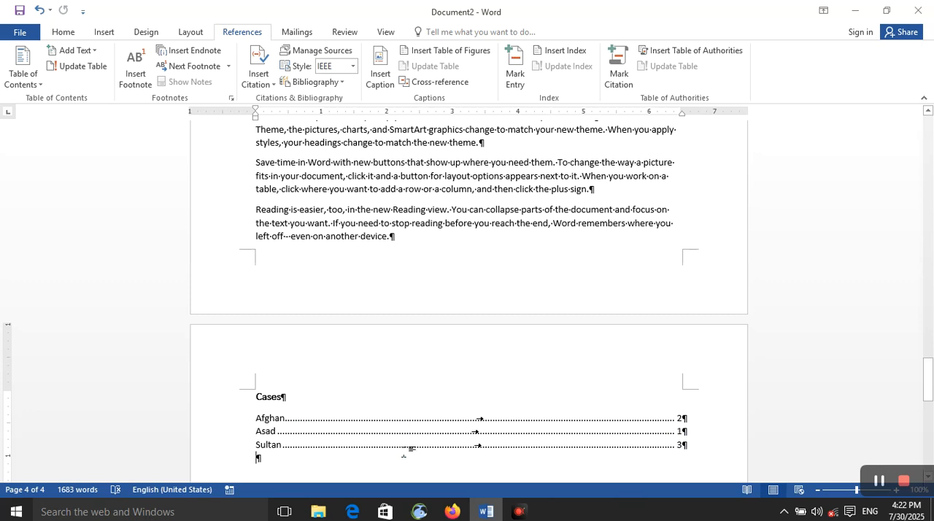
Step: Enter "khan" in the empty centered heading paragraph between the two filler text blocks on page 3
scroll(556, 328, up, 15)
scroll(463, 344, down, 7)
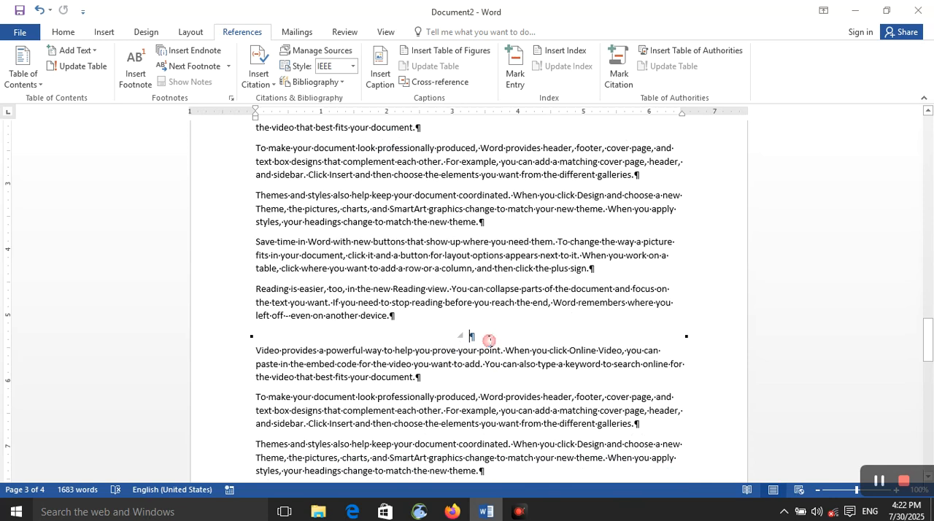
text(khan)
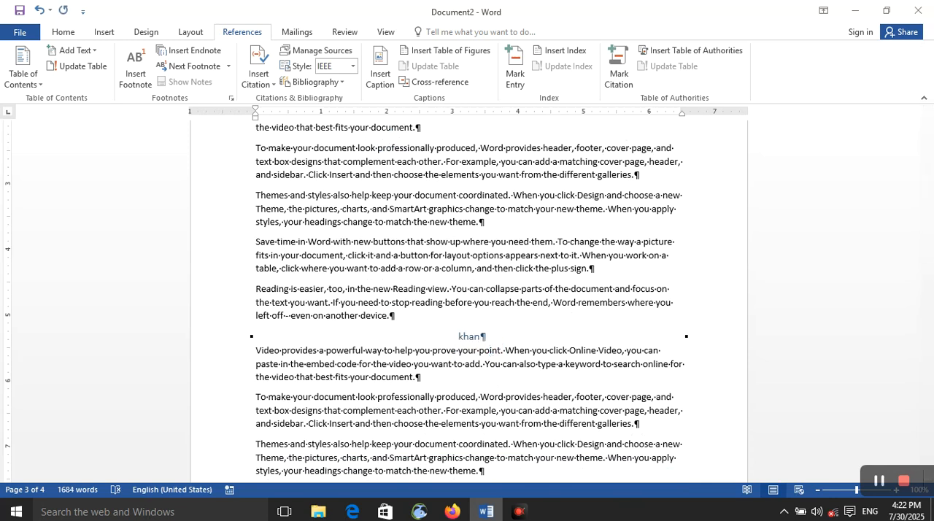
scroll(590, 216, down, 8)
click(587, 212)
scroll(587, 218, down, 13)
scroll(586, 219, up, 6)
click(581, 227)
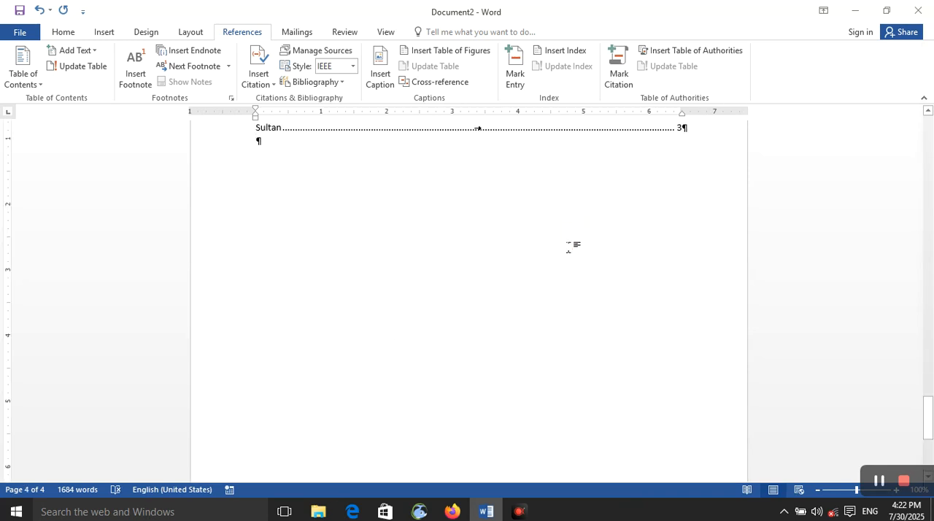
scroll(524, 307, up, 8)
click(403, 472)
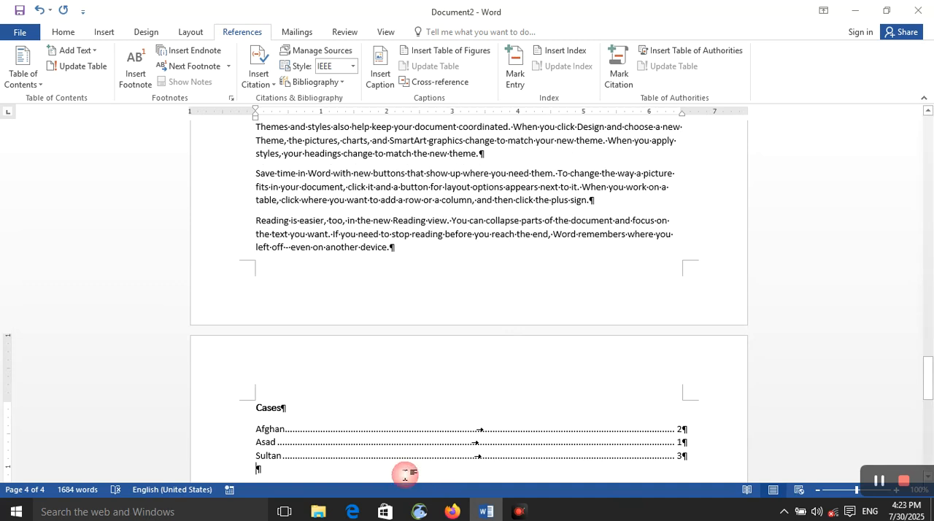
Step: Mark the "khan" heading on page 3 as a citation in the Cases category and finish marking citations
scroll(474, 357, up, 2)
click(478, 349)
double_click(478, 348)
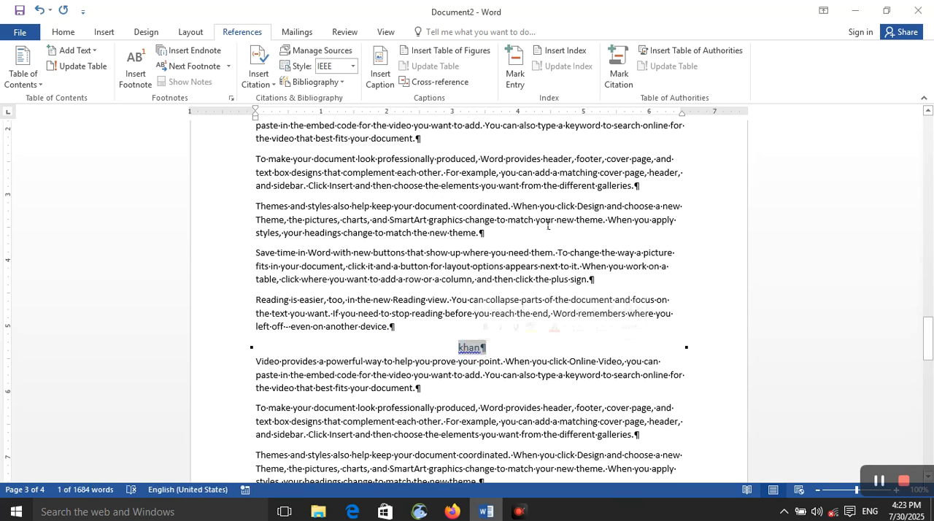
click(619, 70)
click(573, 216)
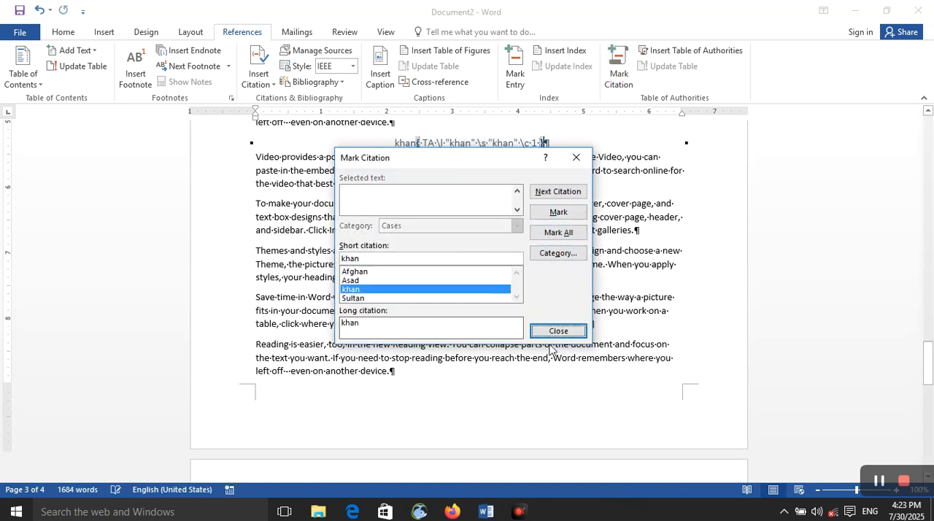
click(557, 330)
scroll(558, 337, down, 10)
click(555, 332)
Step: Update the table of authorities on page 4 to include the newly marked "khan" citation
scroll(556, 332, up, 12)
scroll(555, 330, down, 5)
click(318, 462)
scroll(319, 458, up, 6)
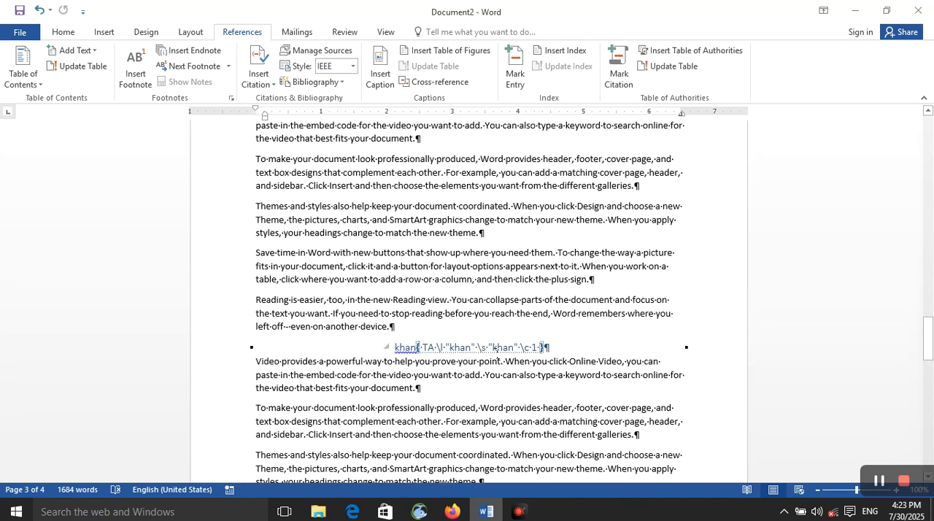
scroll(525, 333, down, 15)
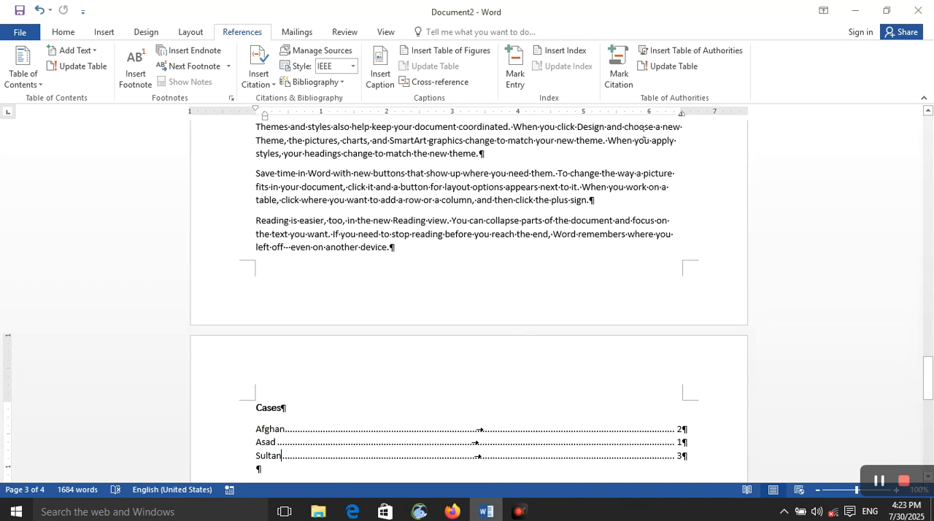
click(660, 66)
scroll(421, 198, up, 8)
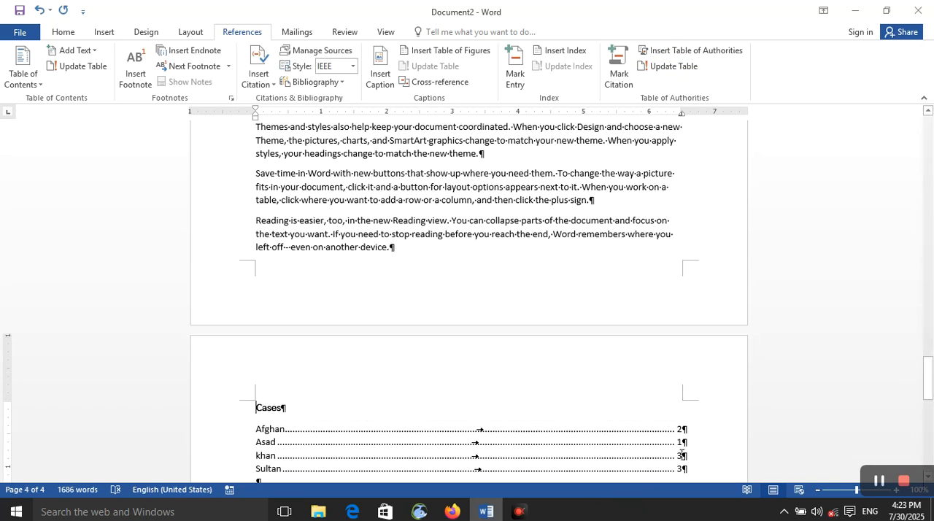
drag(928, 378, 928, 395)
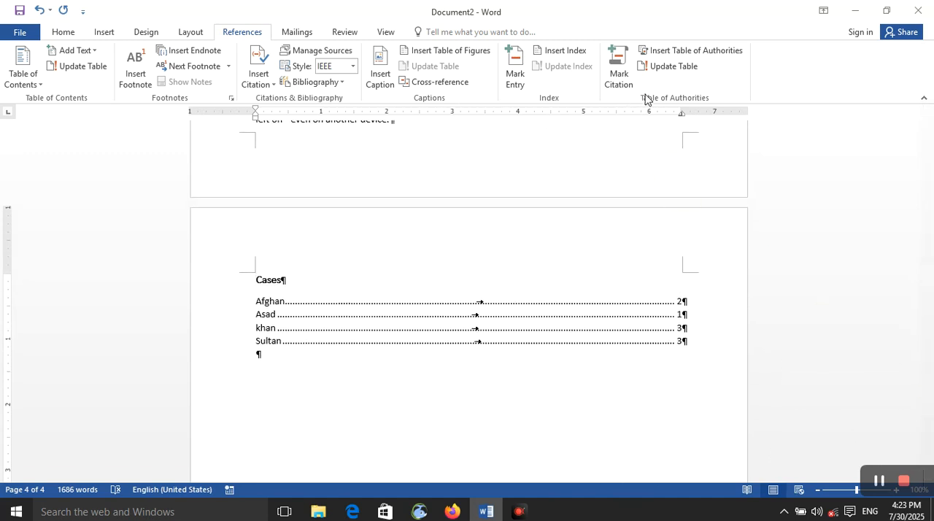